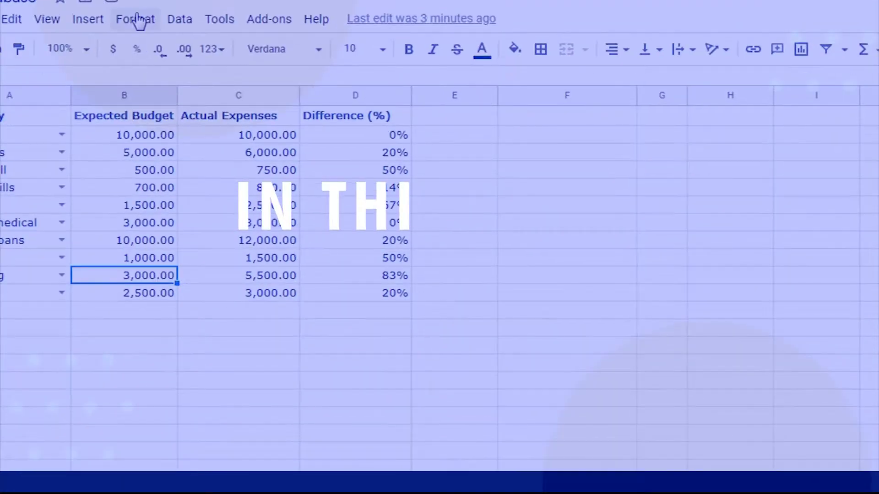
# - Review the Expected Budget, Actual Expenses and Difference (%) values in the budget table
pyautogui.click(133, 22)
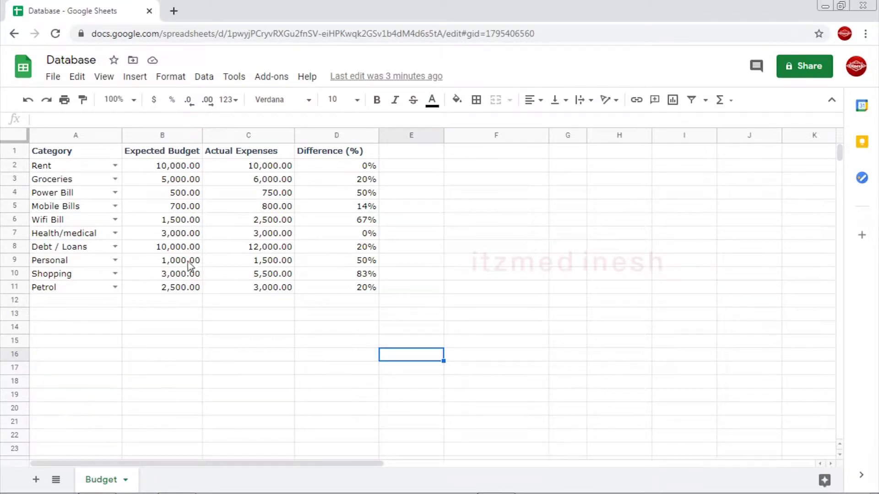
pyautogui.moveTo(81, 153); pyautogui.dragTo(364, 287)
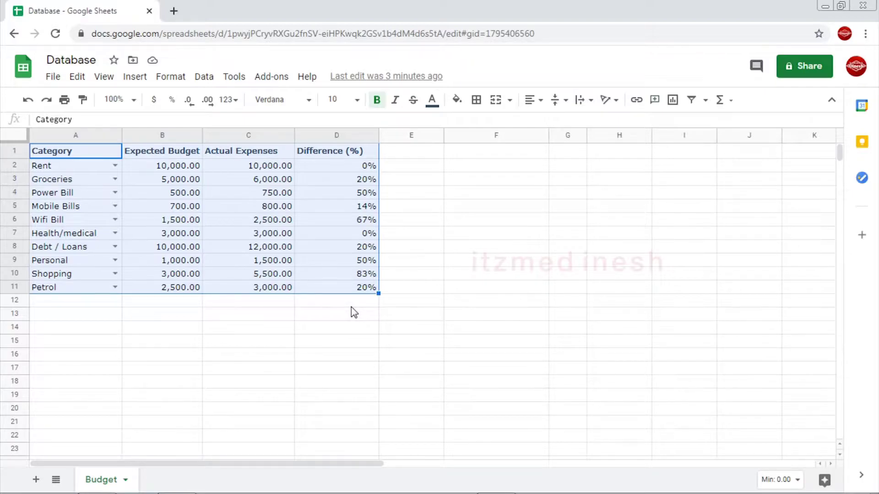
pyautogui.click(68, 182)
pyautogui.click(172, 179)
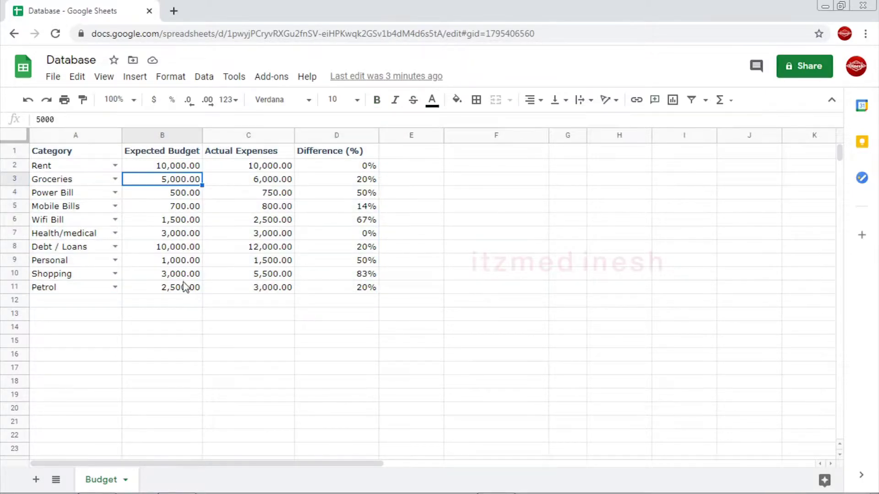
pyautogui.click(172, 137)
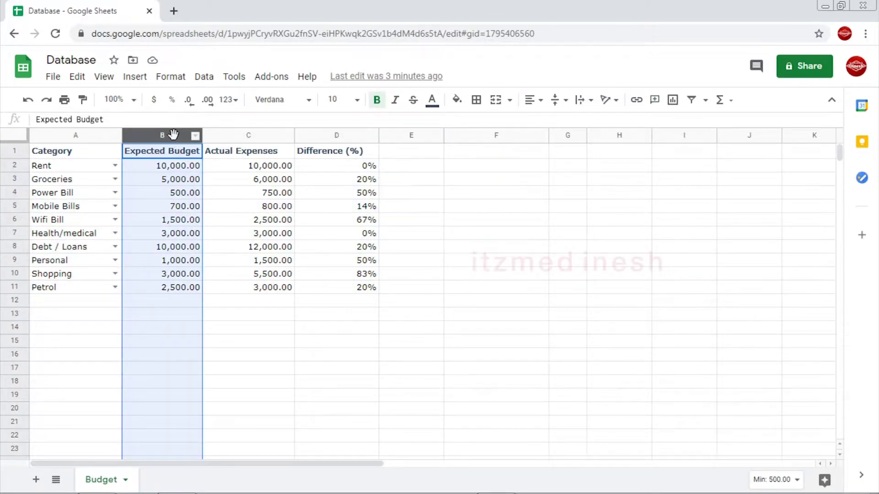
pyautogui.click(259, 136)
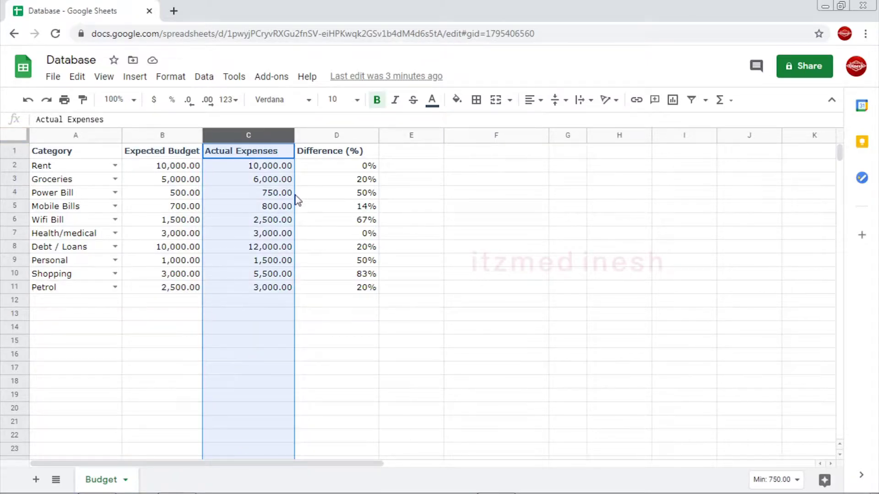
pyautogui.click(187, 191)
pyautogui.click(257, 193)
pyautogui.click(313, 195)
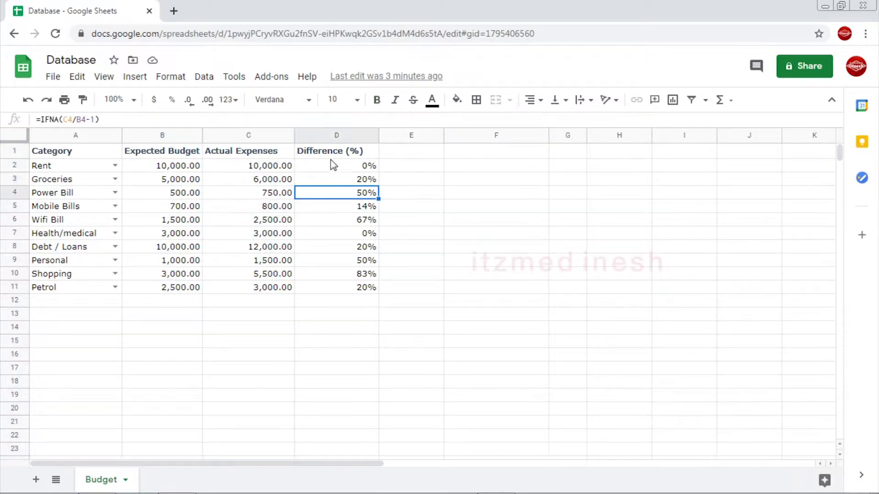
pyautogui.click(333, 136)
pyautogui.click(118, 327)
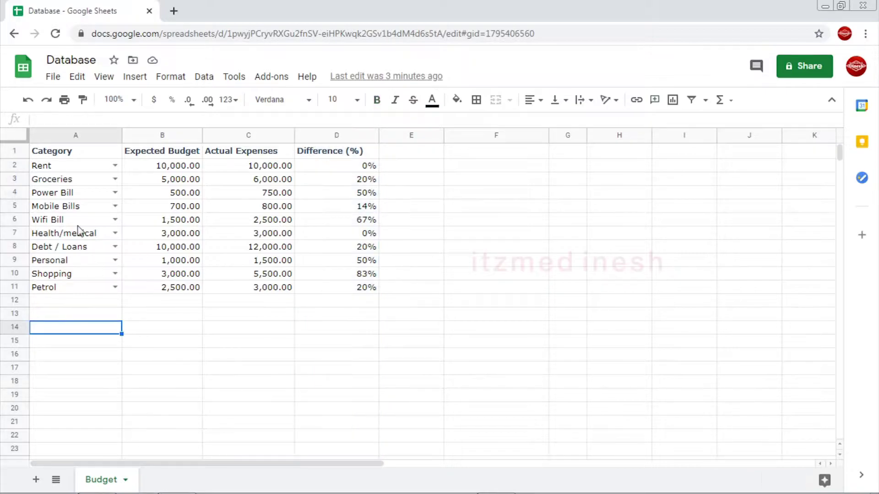
# - Check the Rent row's category choices without changing them
pyautogui.click(53, 165)
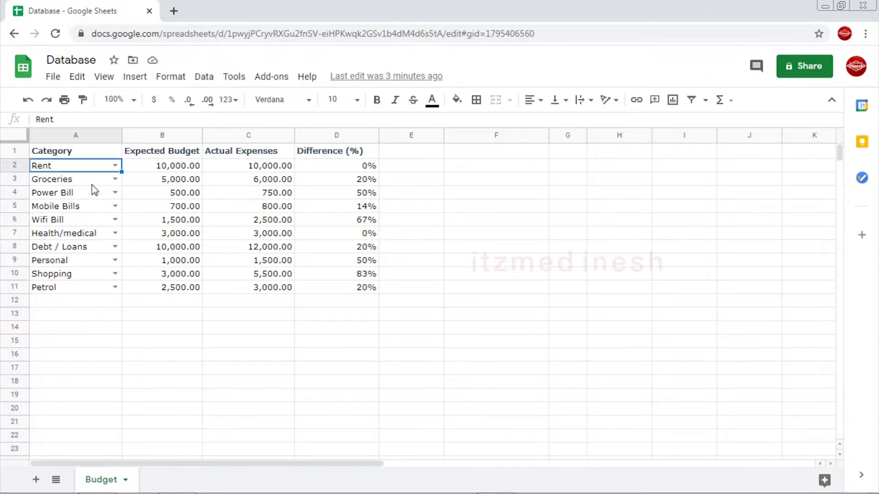
pyautogui.click(115, 166)
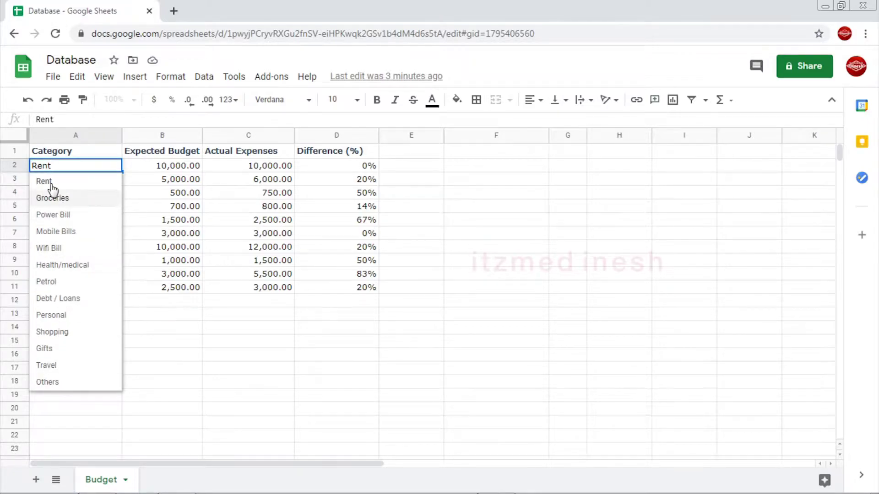
pyautogui.click(155, 274)
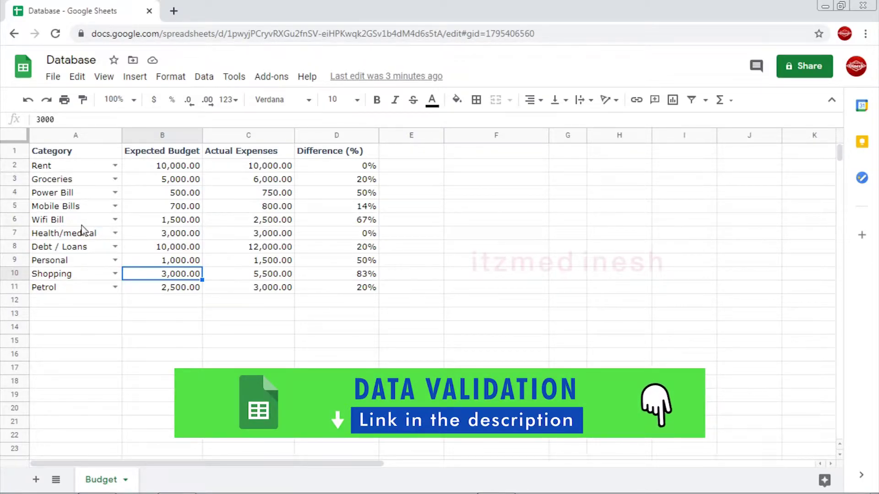
# - Open conditional formatting for column B, confirm range B1:B999, and show the rule conditions
pyautogui.click(170, 77)
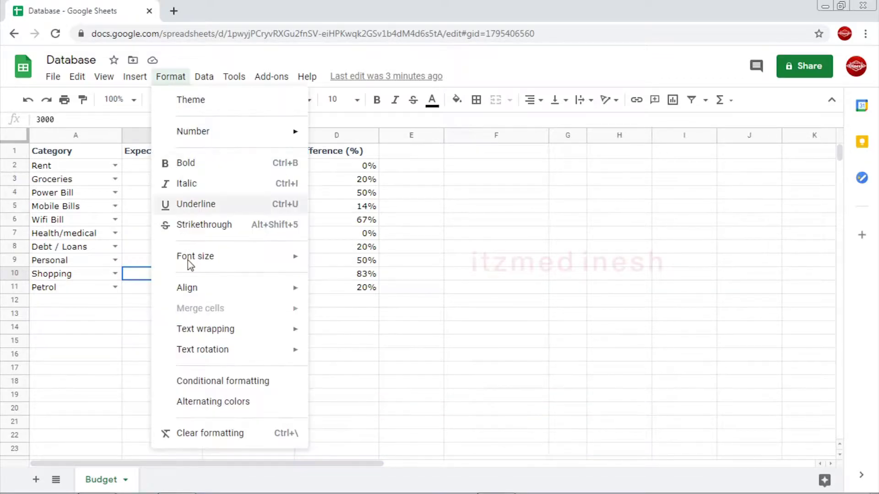
pyautogui.click(214, 382)
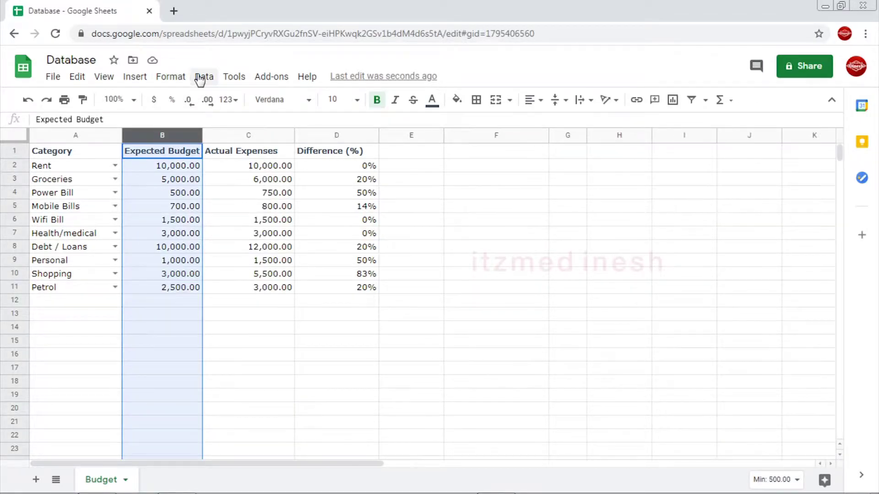
pyautogui.click(203, 77)
pyautogui.moveTo(170, 76)
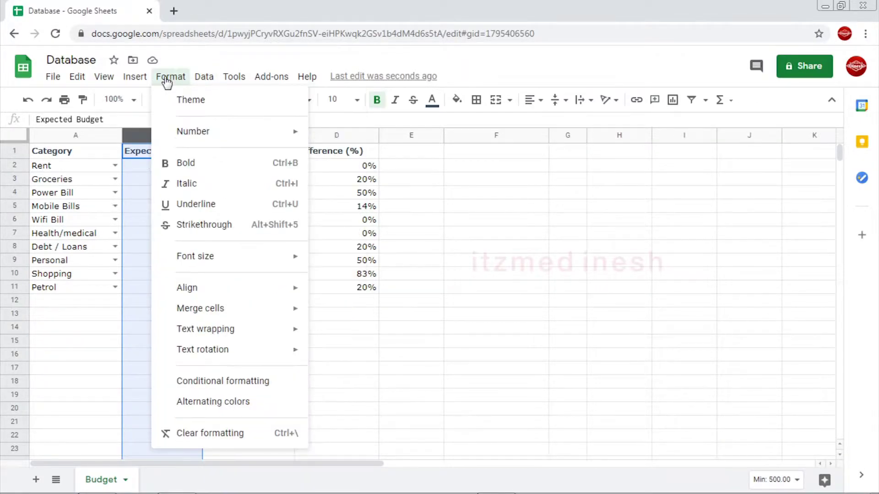
pyautogui.click(212, 385)
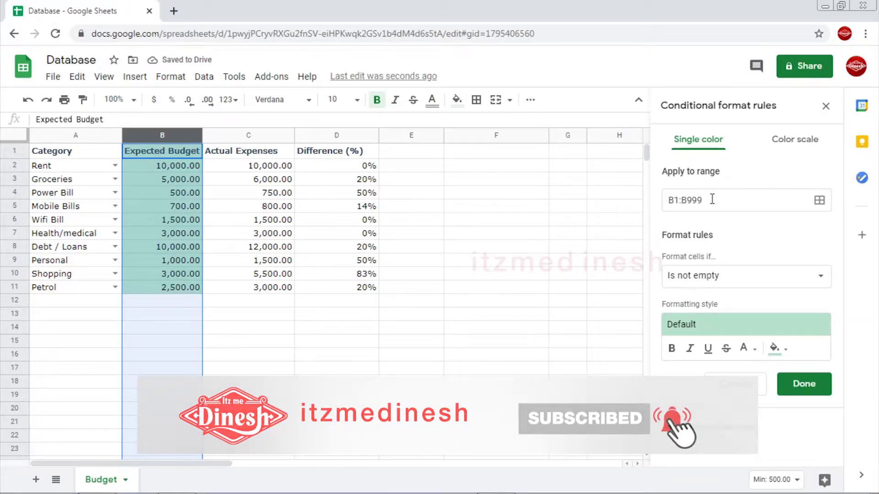
pyautogui.moveTo(712, 200); pyautogui.dragTo(666, 198)
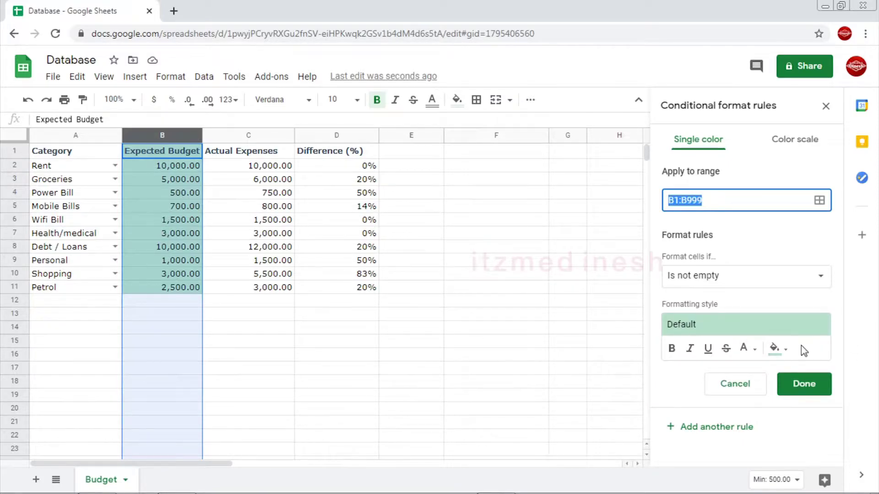
pyautogui.click(706, 281)
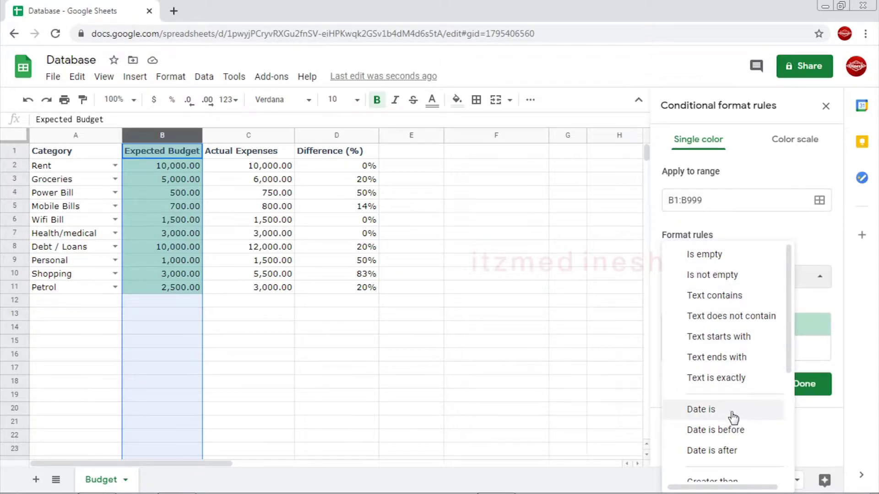
# - Add a 'Greater than 1000' rule on B1:B999 with a light green fill
pyautogui.scroll(-4, 733, 420)
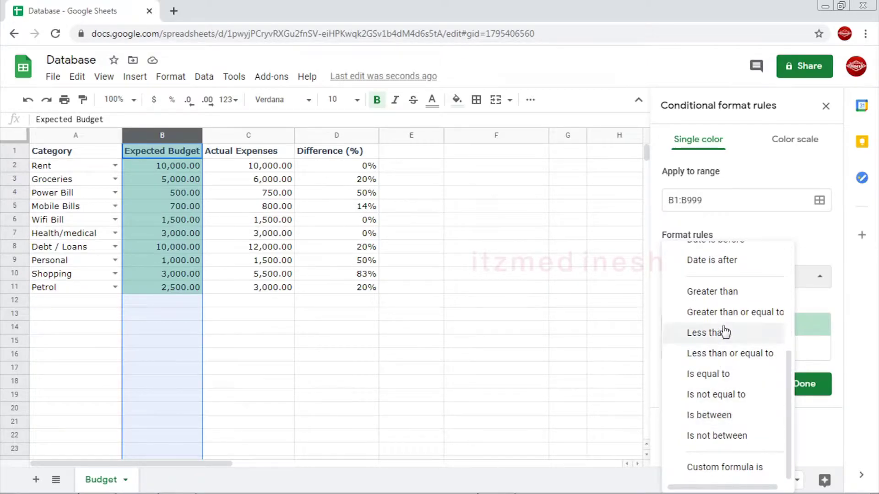
pyautogui.click(715, 291)
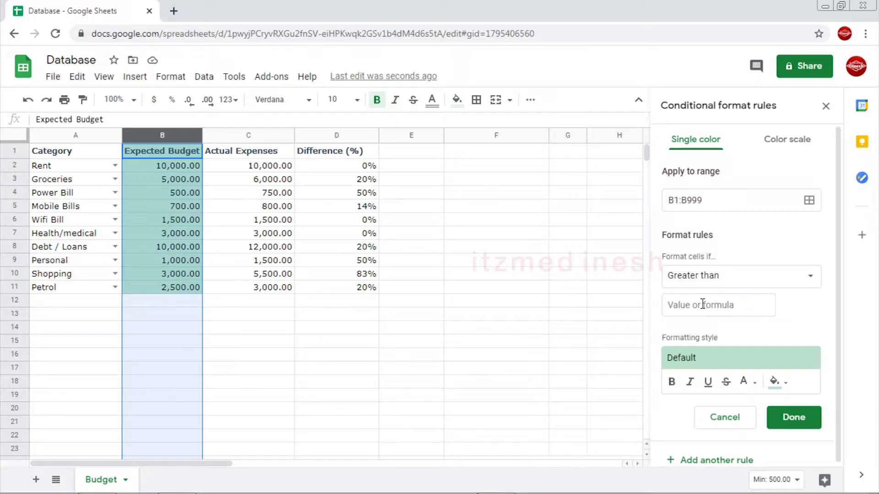
pyautogui.click(703, 304)
pyautogui.write('1000')
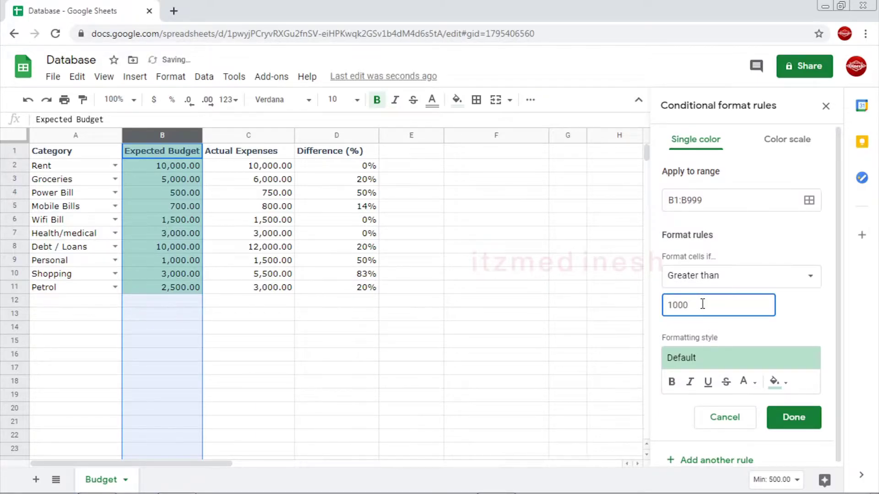
pyautogui.click(778, 380)
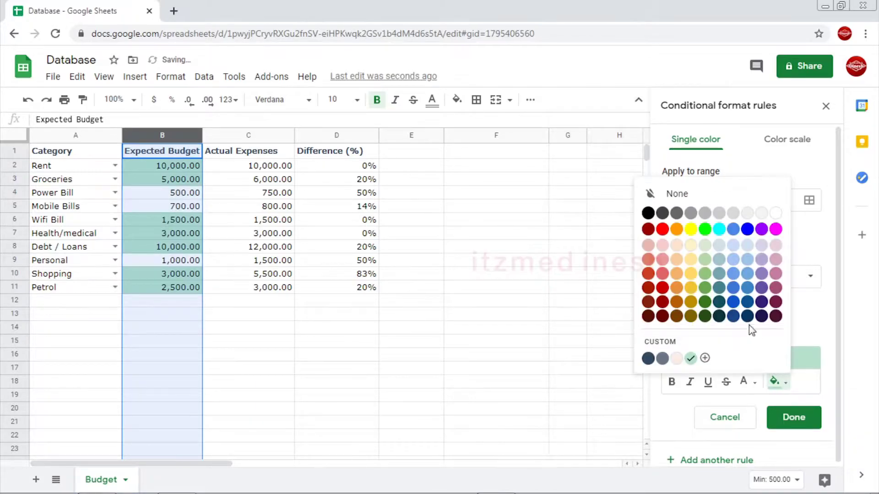
pyautogui.click(705, 302)
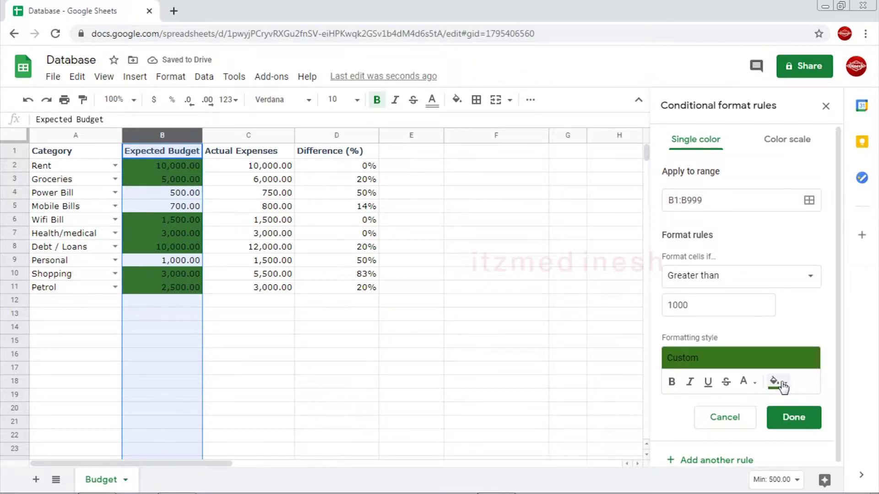
pyautogui.click(776, 383)
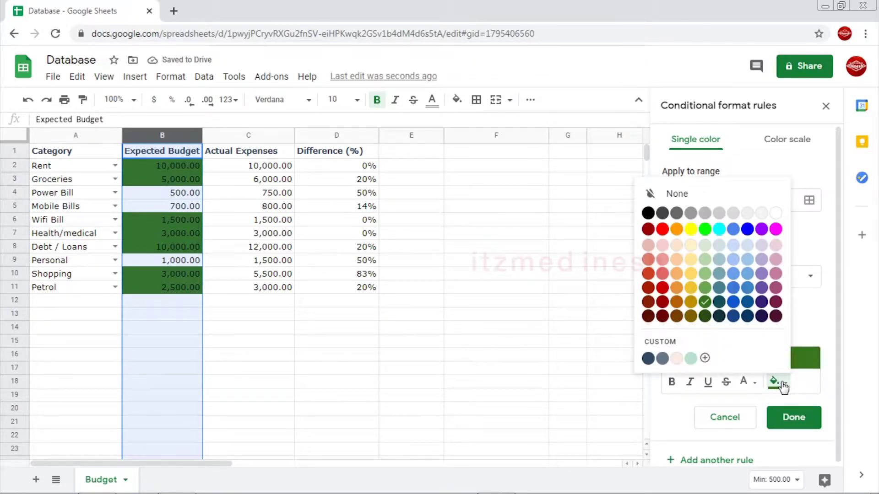
pyautogui.click(705, 274)
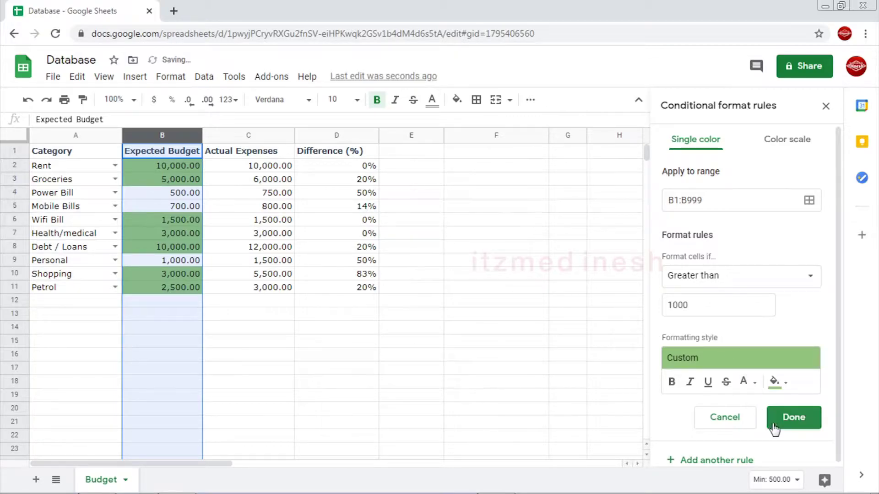
pyautogui.click(794, 418)
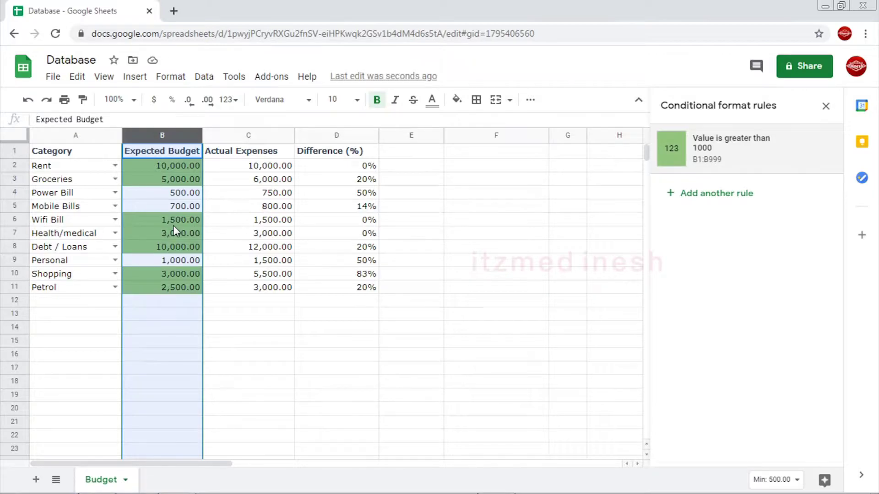
pyautogui.moveTo(749, 148)
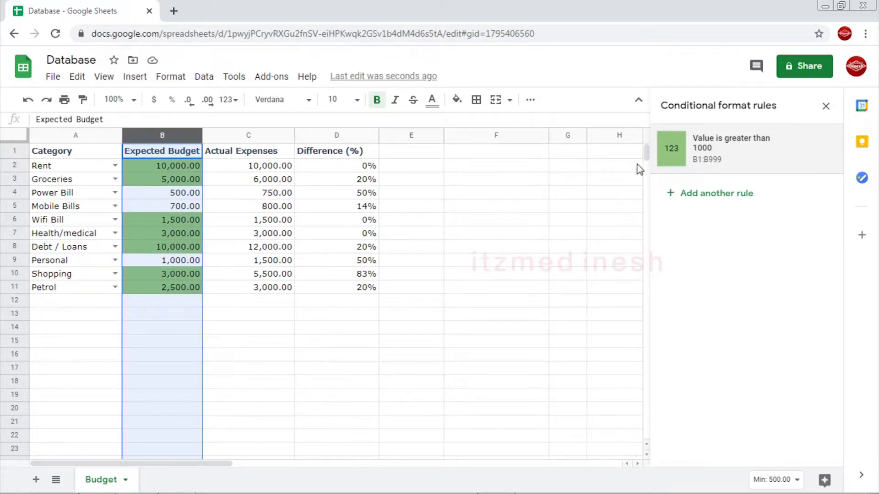
# - Edit the Expected Budget rule to 'Greater than 5000' and save it
pyautogui.click(716, 160)
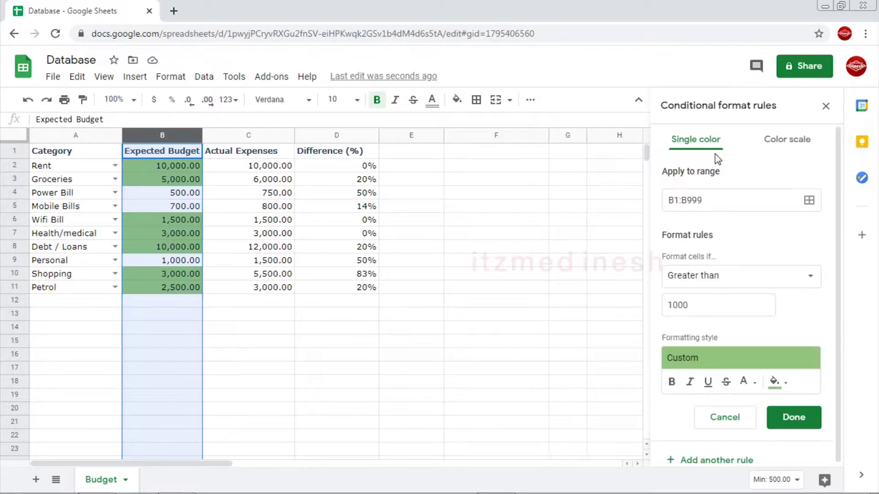
pyautogui.click(722, 281)
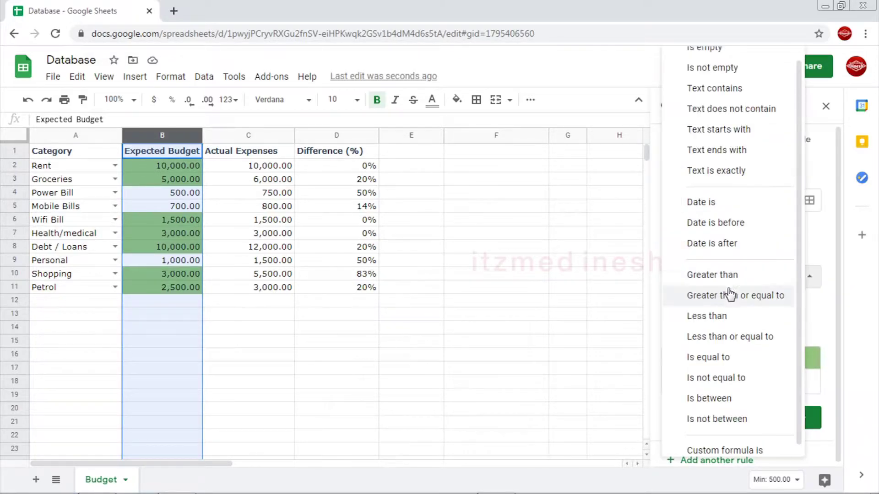
pyautogui.click(734, 295)
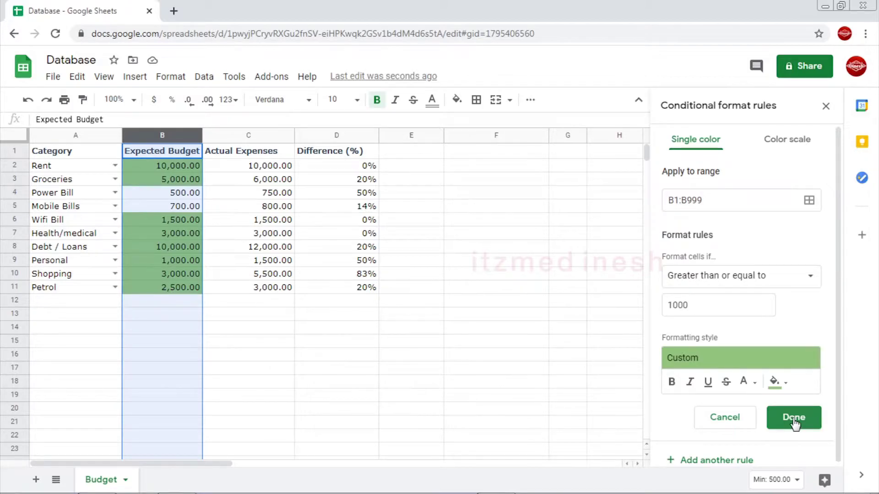
pyautogui.click(759, 277)
pyautogui.click(673, 264)
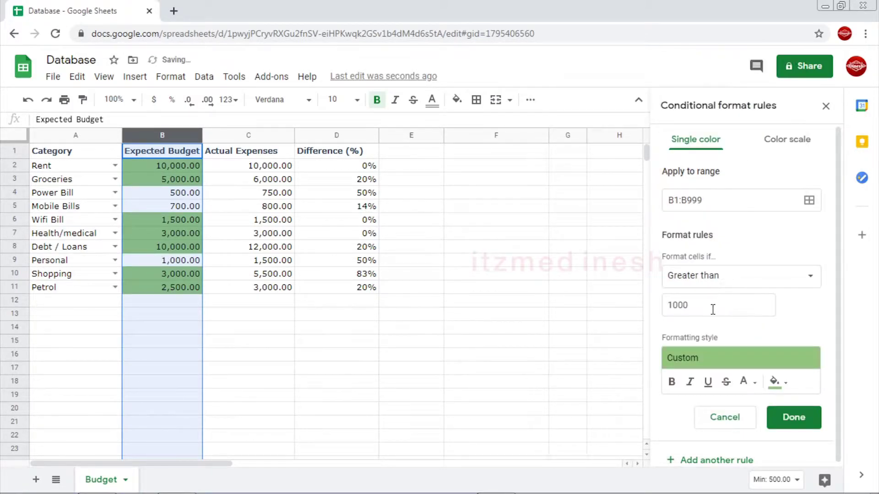
pyautogui.doubleClick(713, 310)
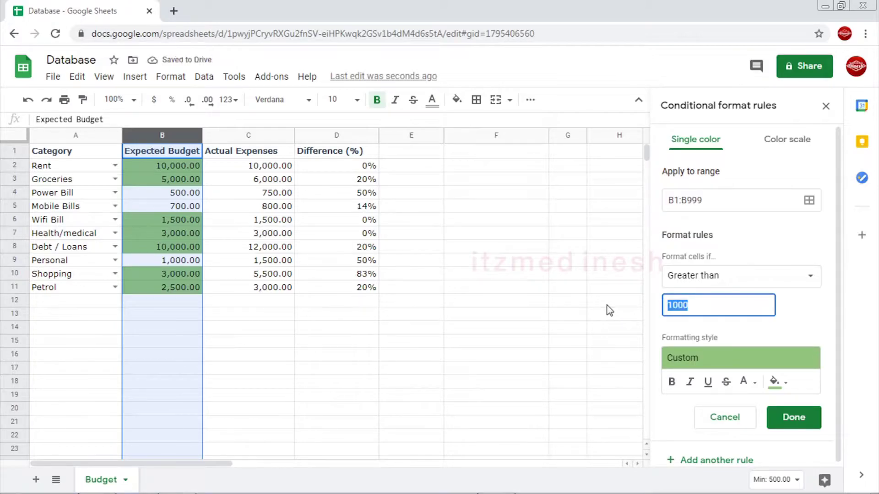
pyautogui.write('5')
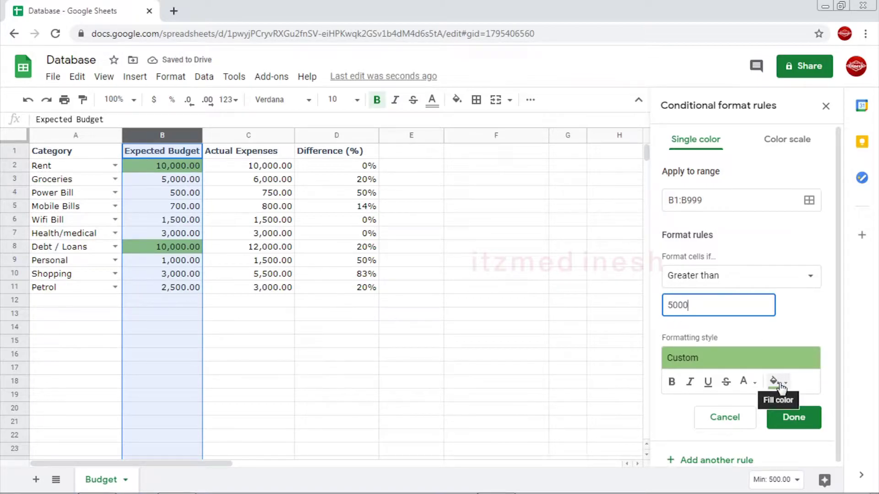
pyautogui.press('Return')
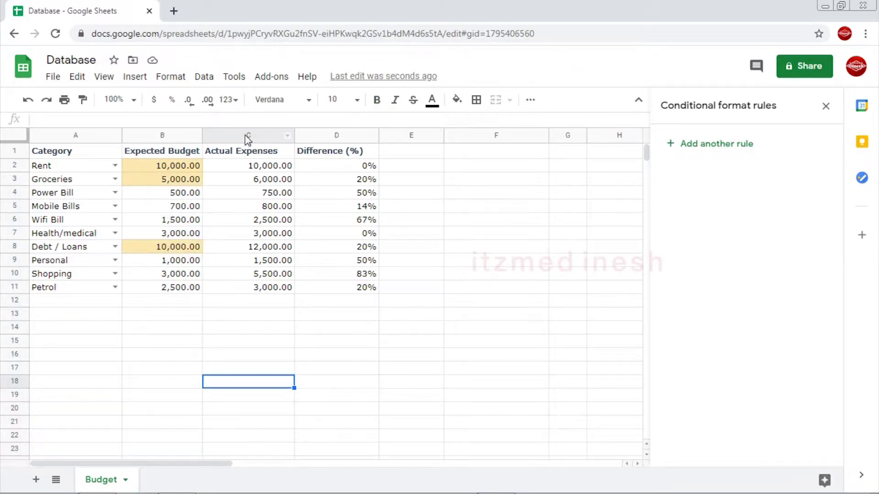
# - Add a C1:C999 rule highlighting Actual Expenses greater than 2000
pyautogui.click(247, 136)
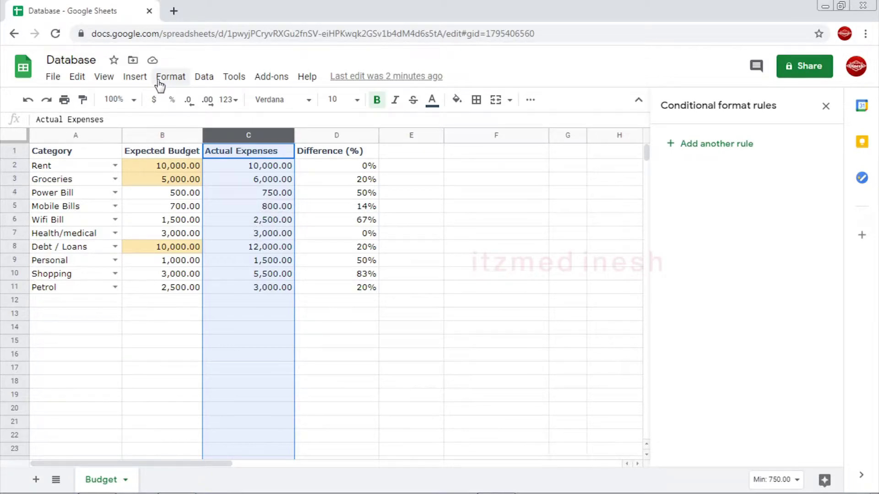
pyautogui.click(705, 145)
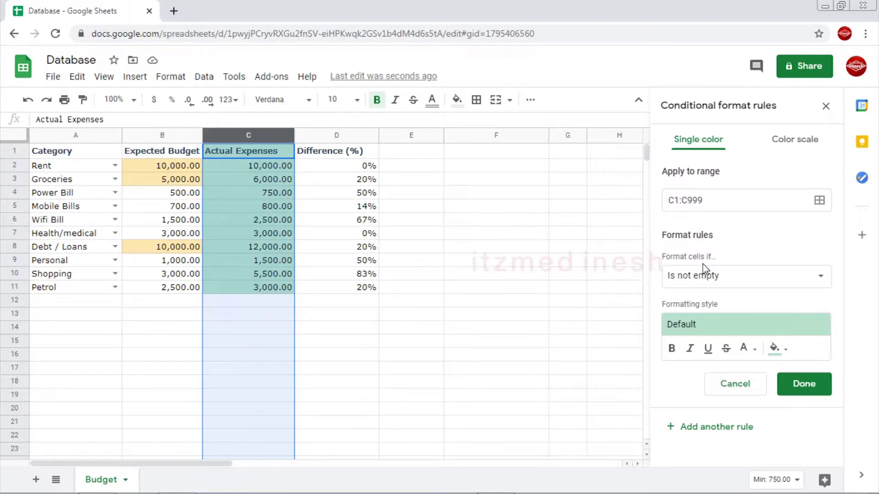
pyautogui.click(708, 200)
pyautogui.moveTo(708, 200); pyautogui.dragTo(666, 201)
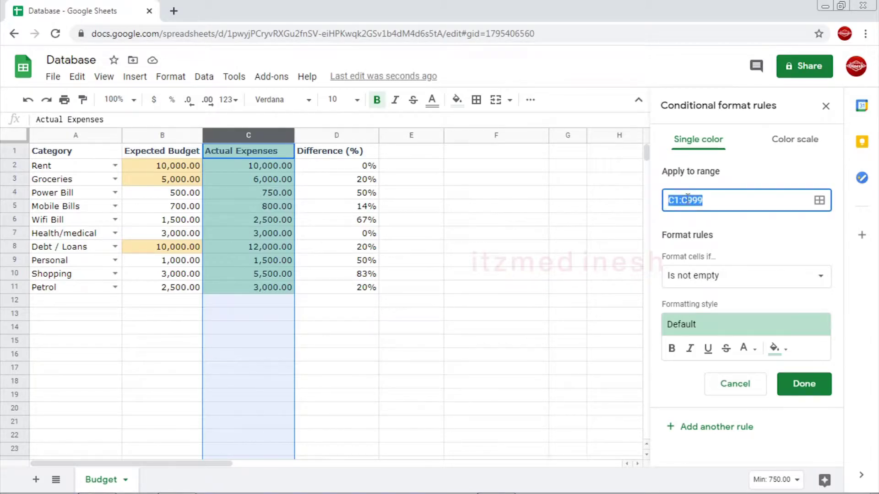
pyautogui.click(722, 282)
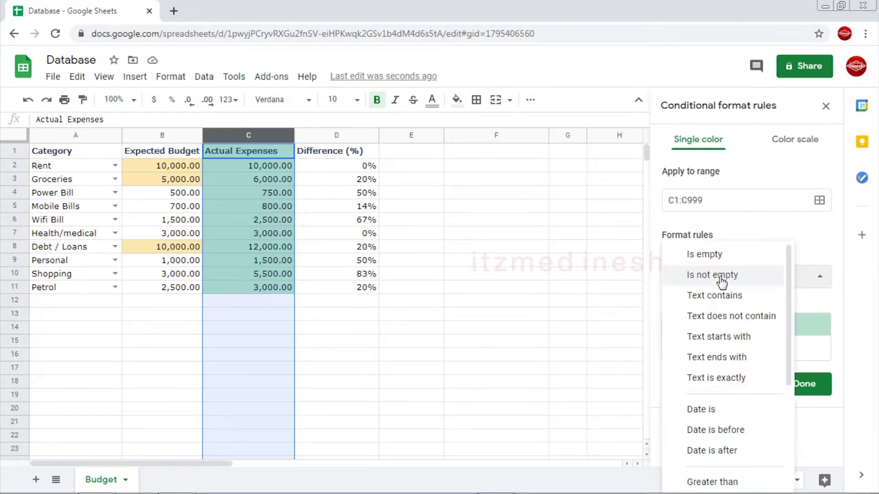
pyautogui.scroll(-5, 725, 361)
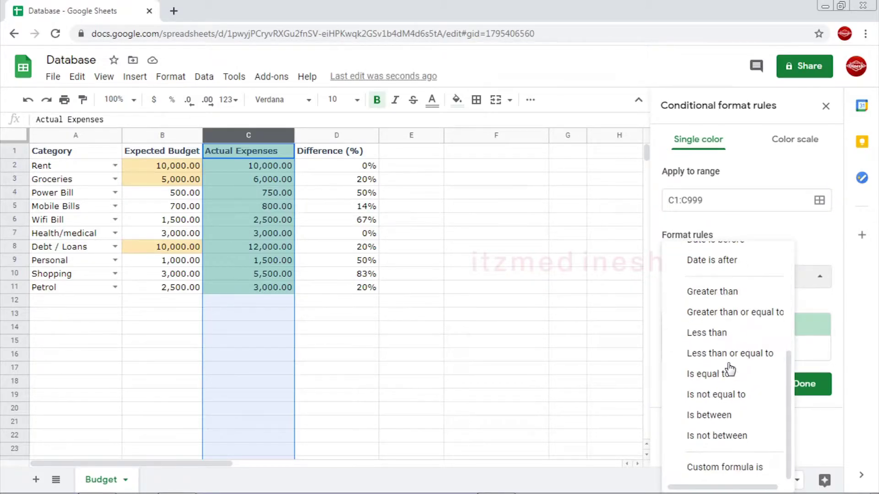
pyautogui.click(719, 293)
pyautogui.click(697, 307)
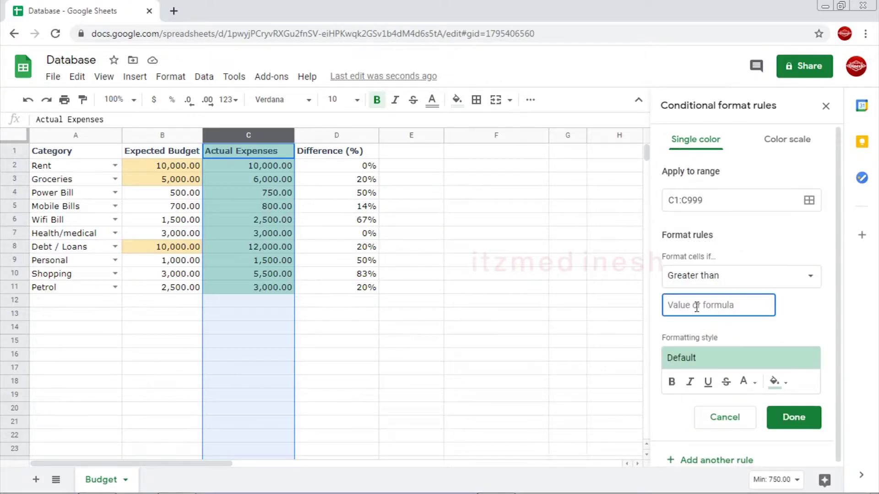
pyautogui.write('200')
pyautogui.write('0')
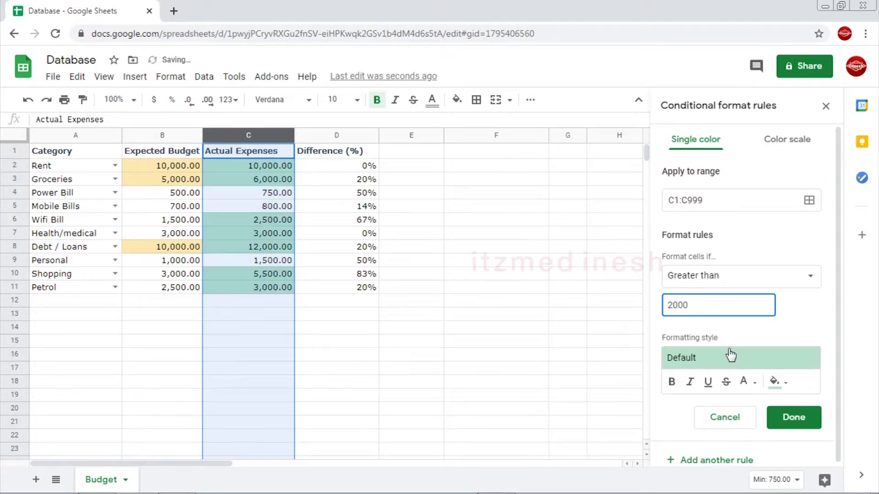
pyautogui.click(796, 418)
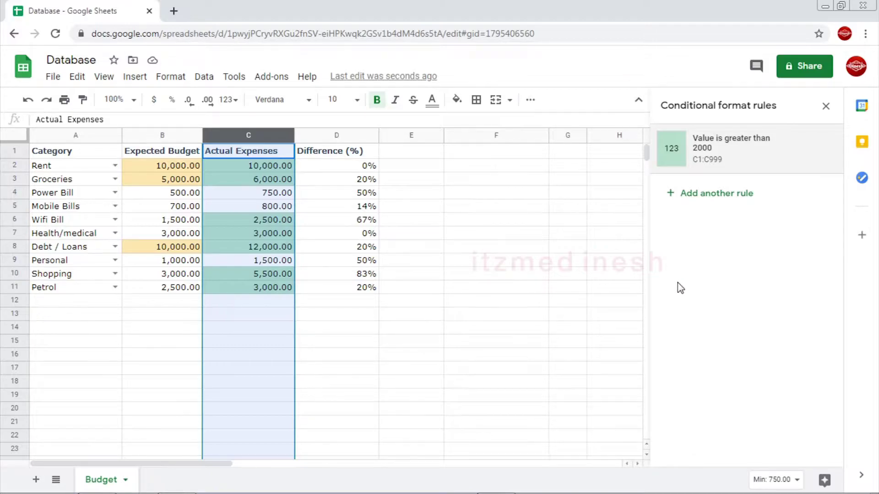
pyautogui.click(703, 197)
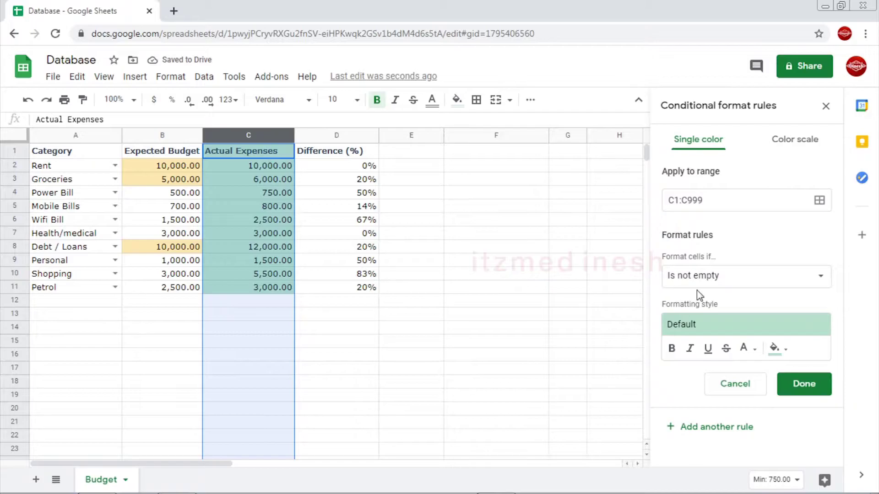
# - Add an orange 'Greater than 500' rule on C1:C999, ordered above the 2000 rule
pyautogui.click(699, 280)
pyautogui.scroll(-5, 715, 393)
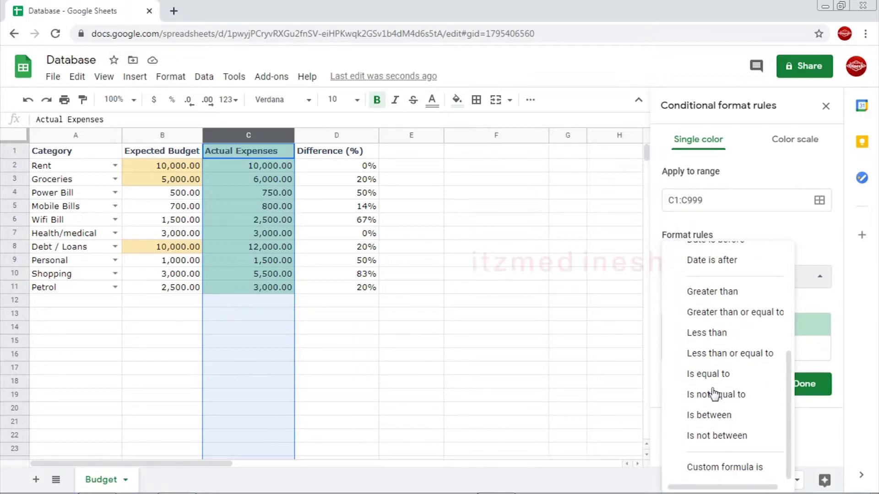
pyautogui.click(714, 297)
pyautogui.click(704, 305)
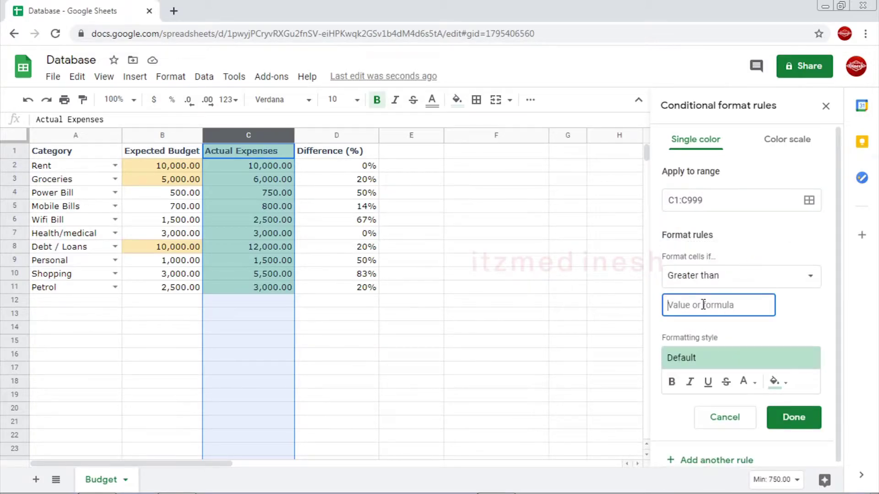
pyautogui.write('500')
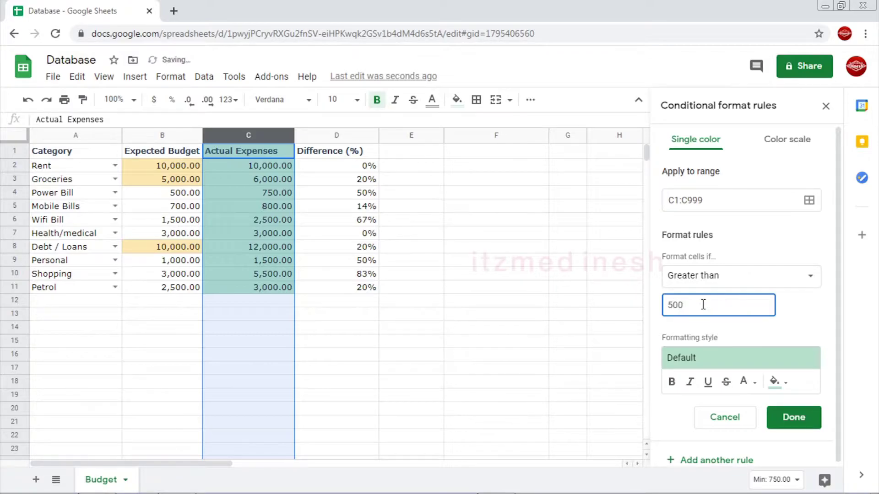
pyautogui.click(777, 382)
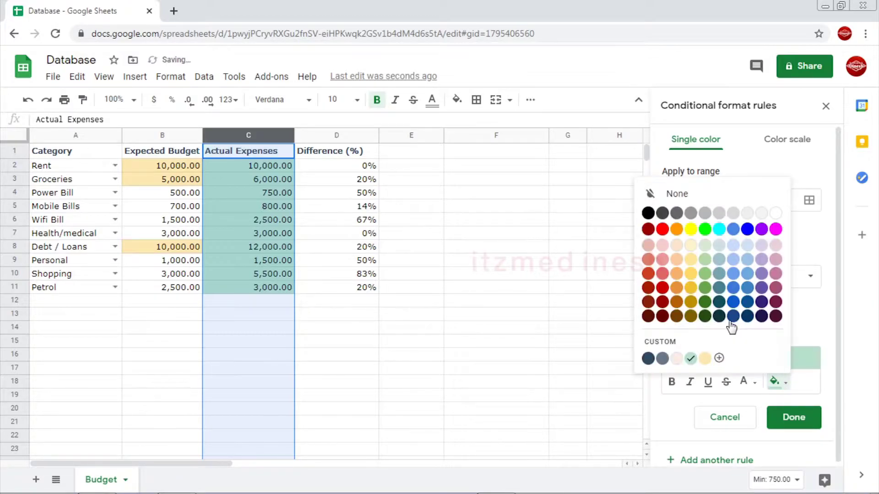
pyautogui.click(682, 293)
pyautogui.click(801, 419)
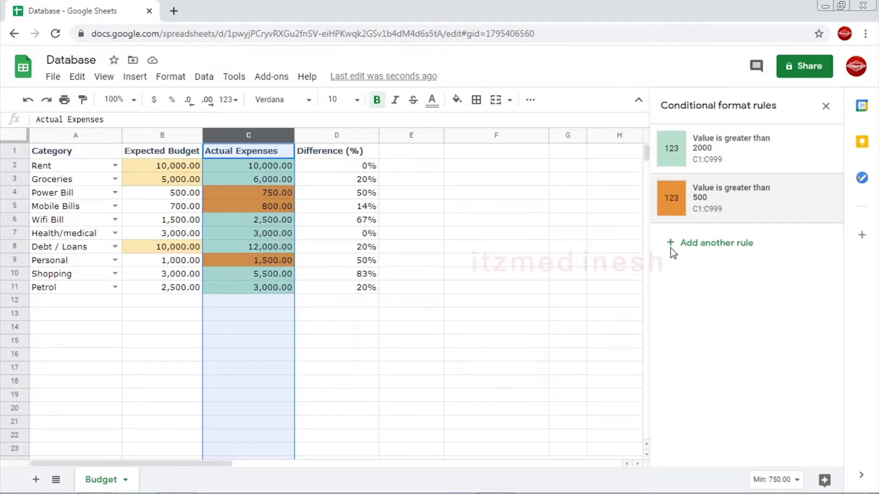
pyautogui.moveTo(653, 156)
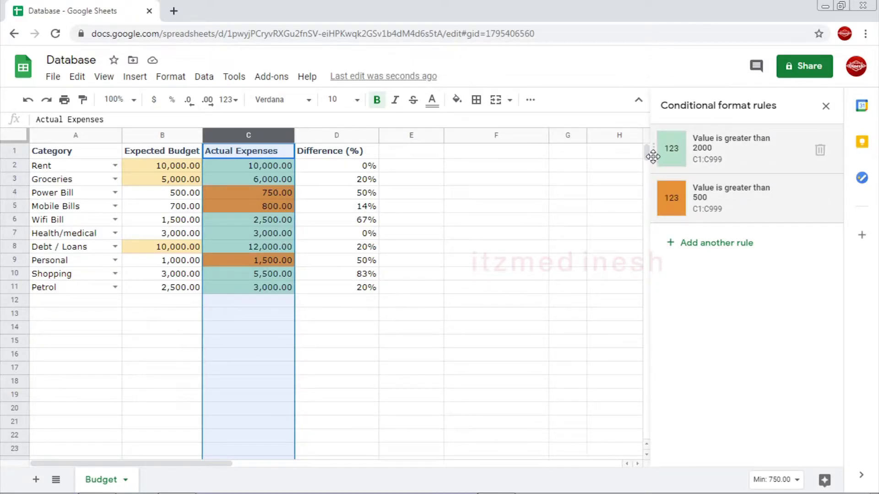
pyautogui.moveTo(742, 149)
pyautogui.moveTo(652, 156); pyautogui.dragTo(655, 208)
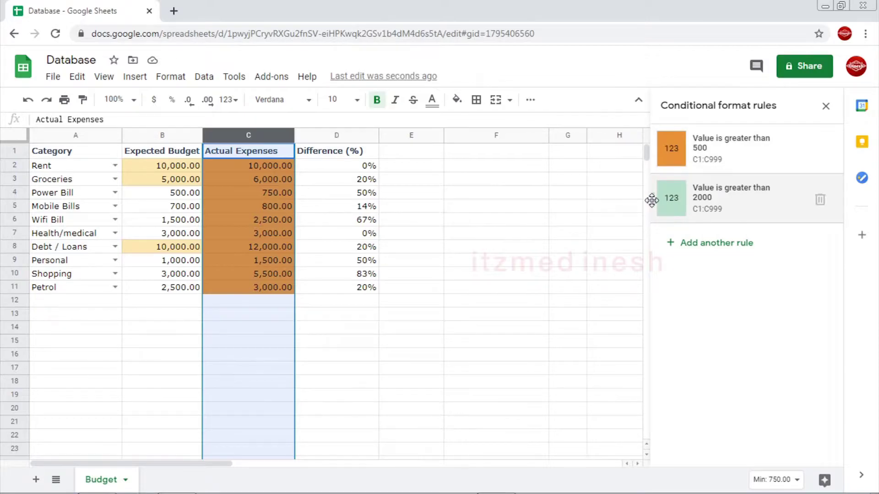
pyautogui.moveTo(656, 193); pyautogui.dragTo(655, 142)
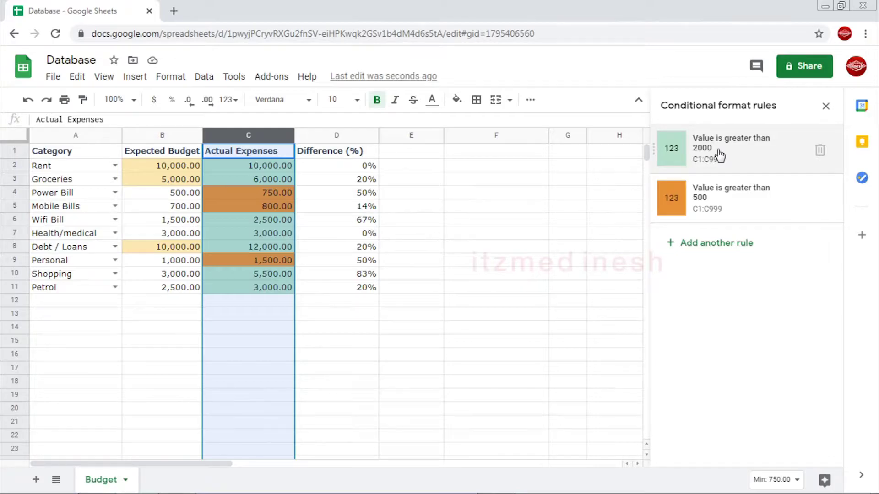
pyautogui.moveTo(655, 157); pyautogui.dragTo(667, 211)
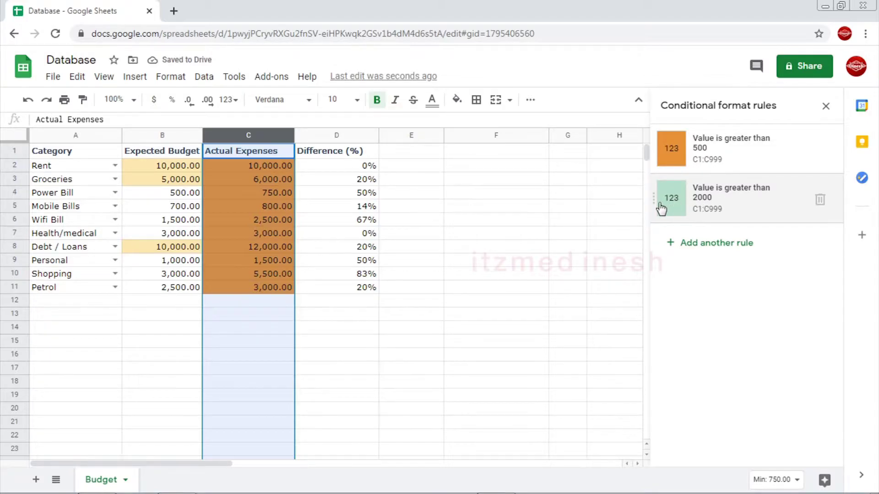
pyautogui.moveTo(660, 208); pyautogui.dragTo(654, 146)
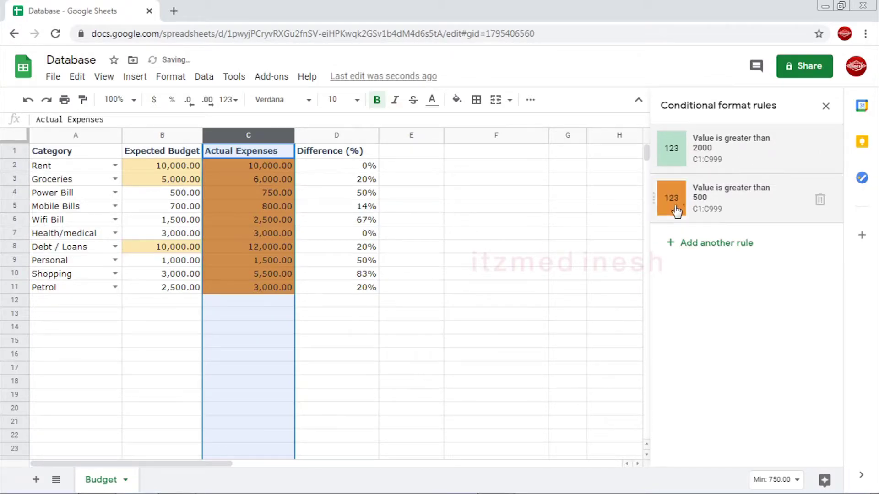
pyautogui.click(820, 200)
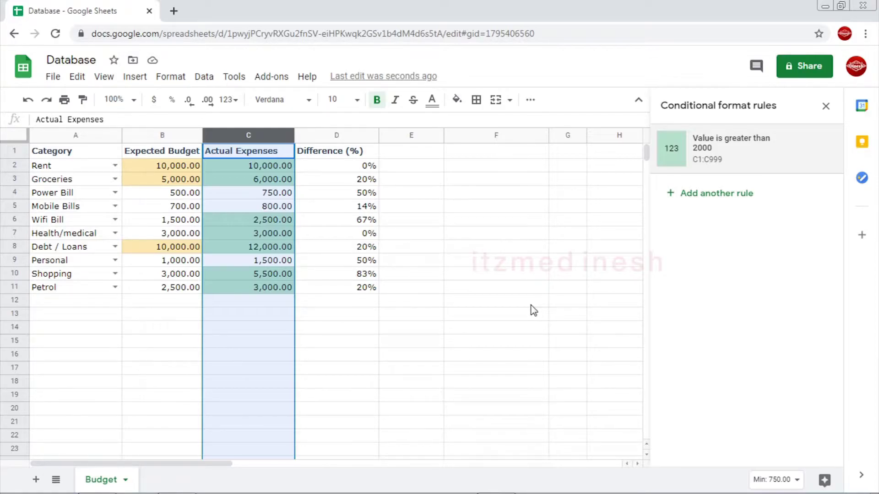
# - Review the greater-than-2000 rule's threshold, close it unchanged, and select cell F1
pyautogui.click(734, 161)
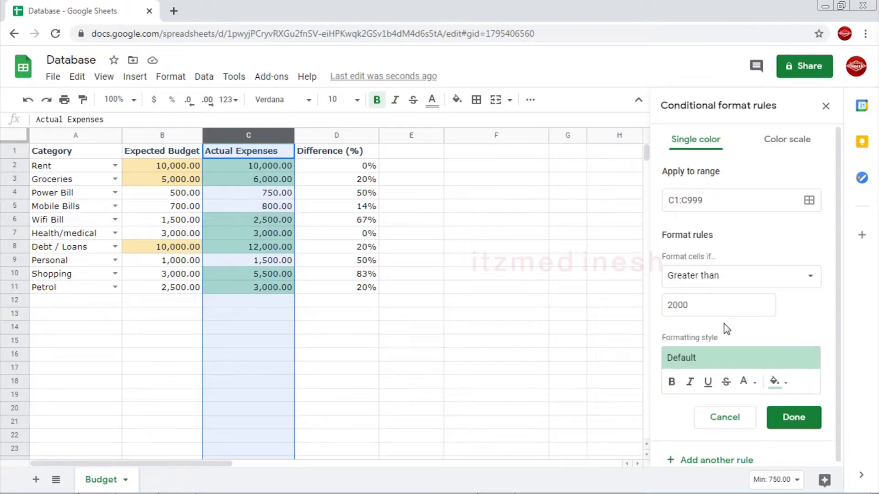
pyautogui.doubleClick(699, 305)
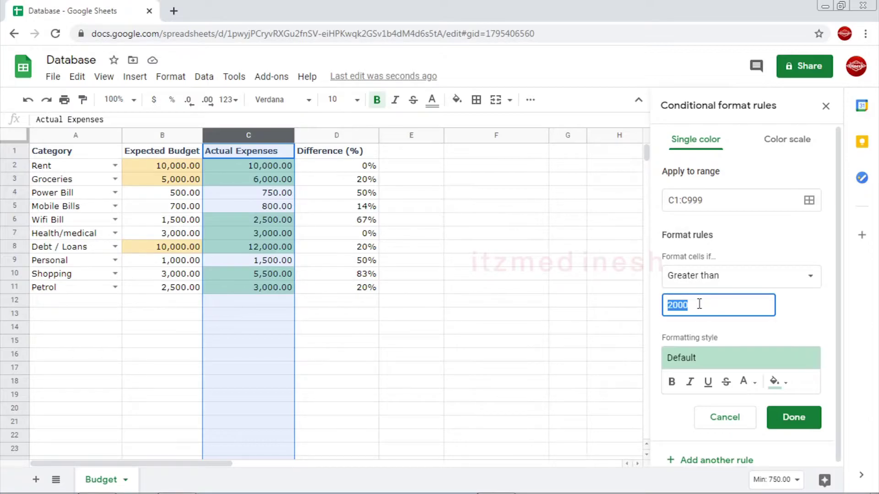
pyautogui.click(774, 412)
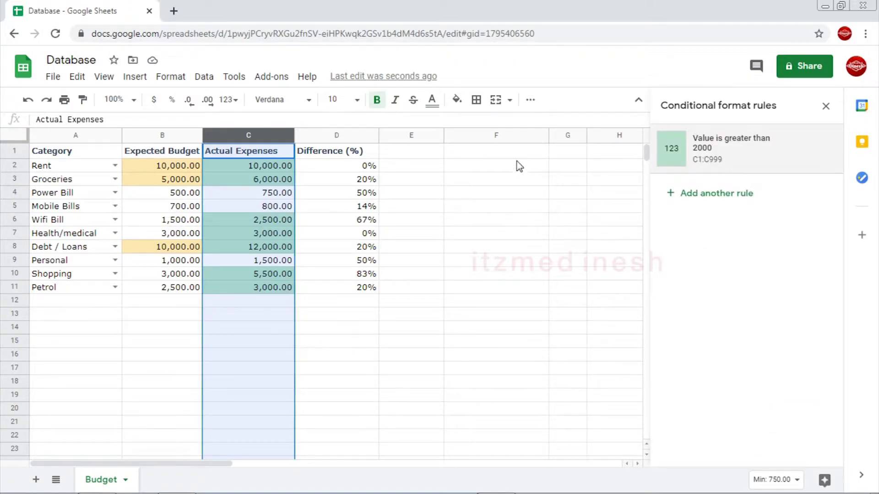
pyautogui.click(506, 152)
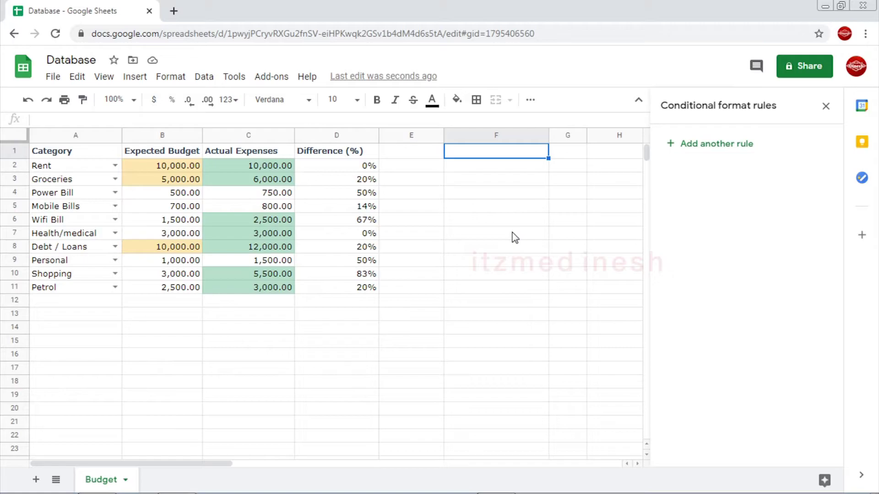
# - Enter 6000 in cell F1 as the reference threshold
pyautogui.write('6000')
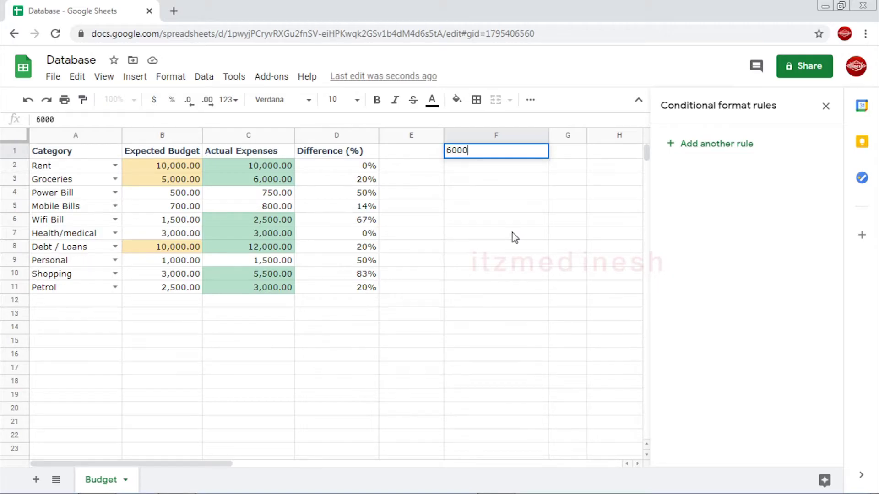
pyautogui.press('Return')
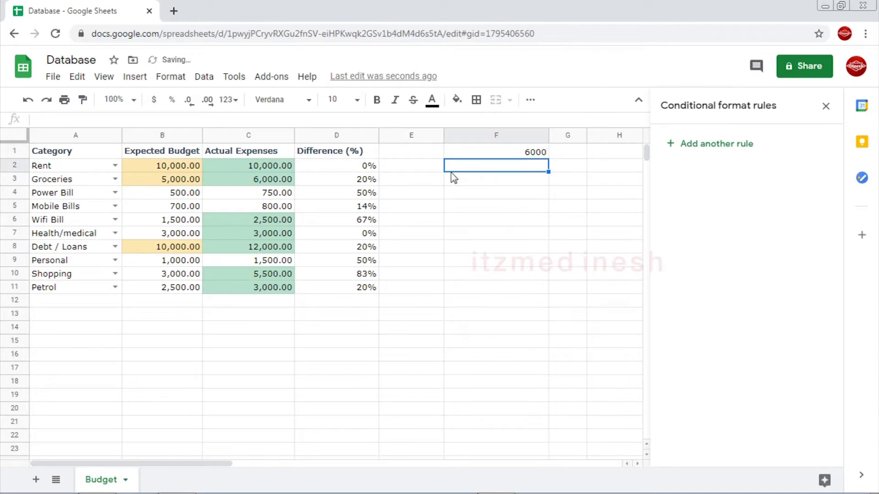
pyautogui.click(247, 132)
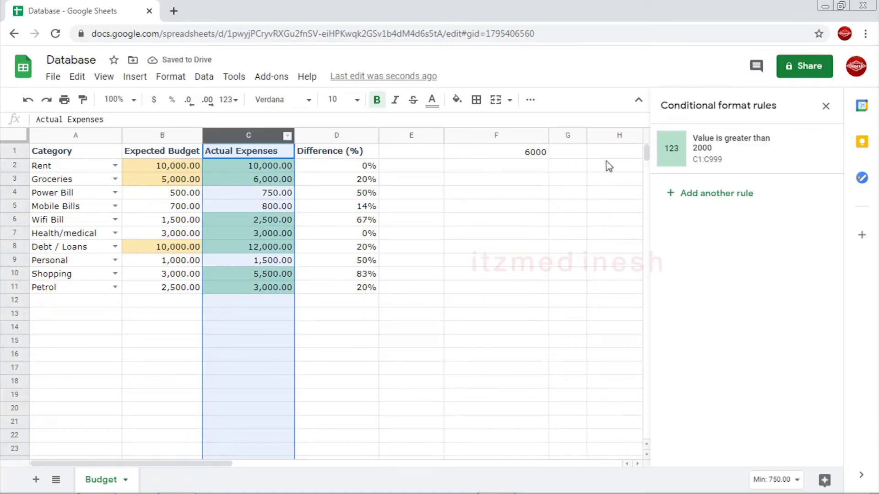
# - Change the Actual Expenses rule's value to =$F$1 so only 10,000 and 12,000 stay green
pyautogui.click(738, 156)
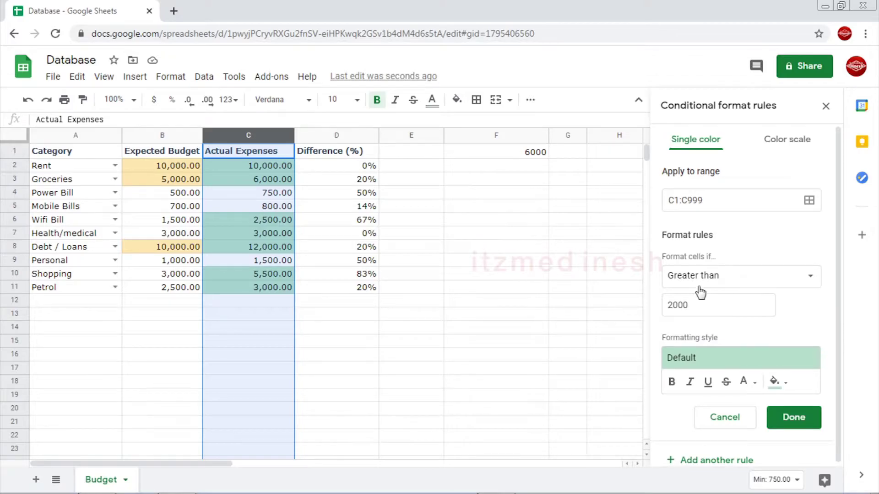
pyautogui.click(704, 301)
pyautogui.moveTo(704, 301); pyautogui.dragTo(636, 306)
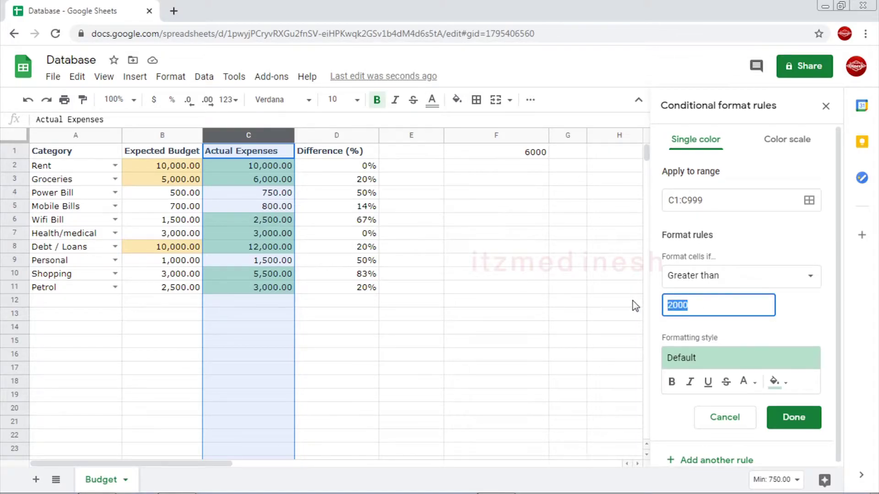
pyautogui.write('=')
pyautogui.write('F1')
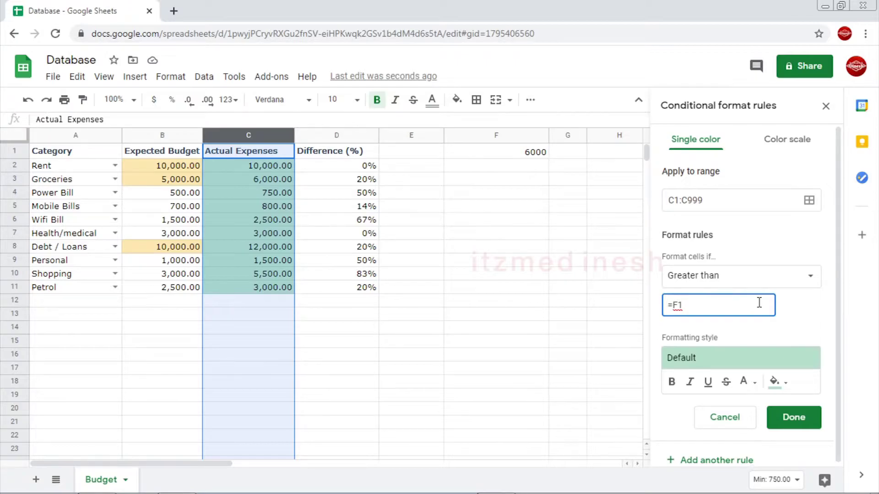
pyautogui.write('$')
pyautogui.press('Right')
pyautogui.write('$')
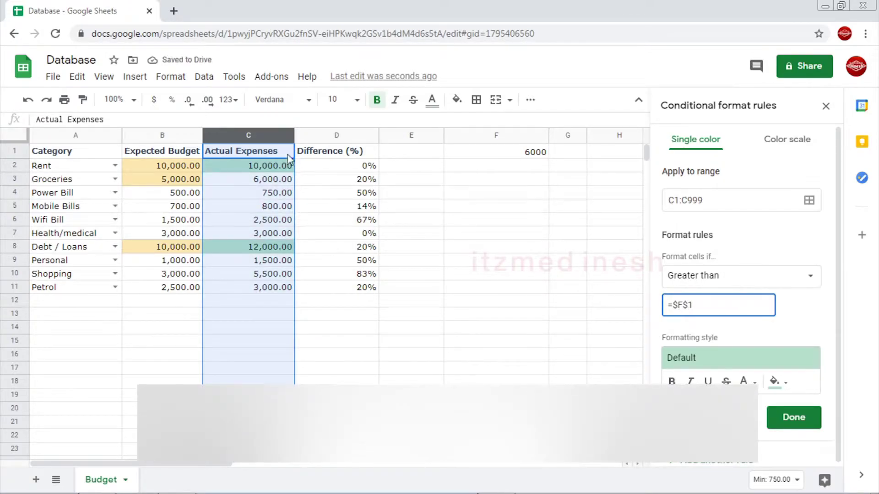
pyautogui.press('BackSpace')
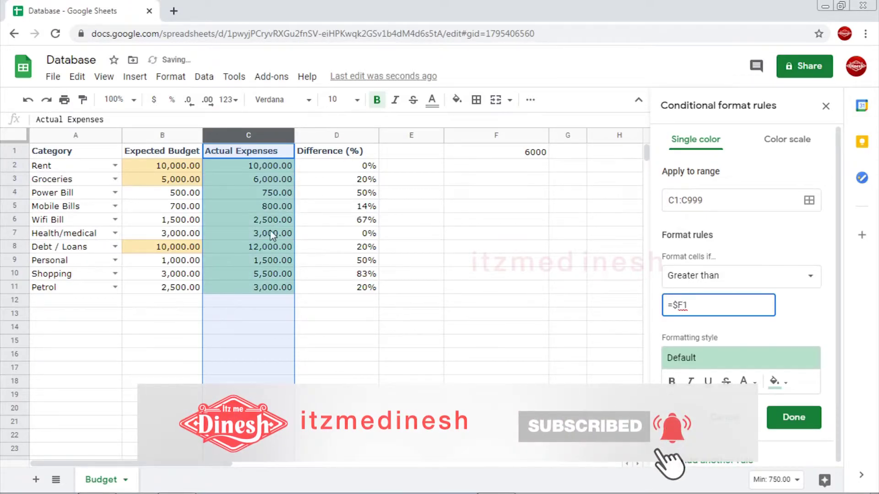
pyautogui.write('$')
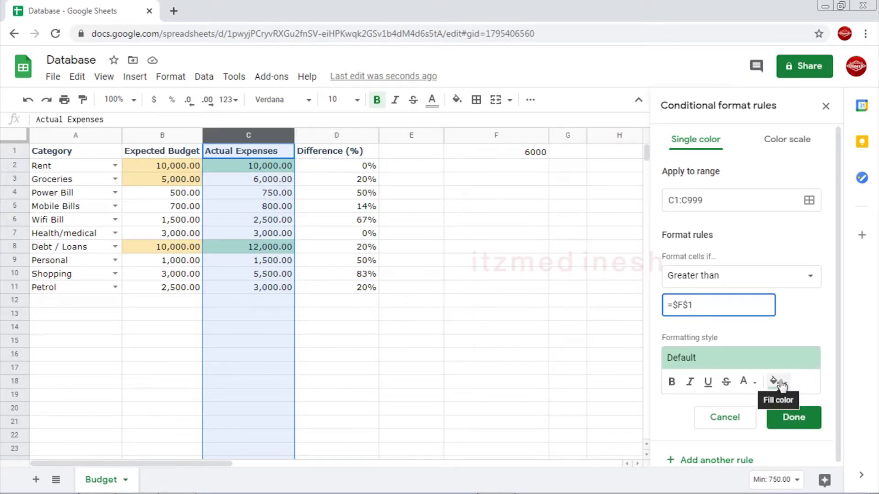
pyautogui.click(797, 426)
pyautogui.click(289, 250)
pyautogui.click(276, 166)
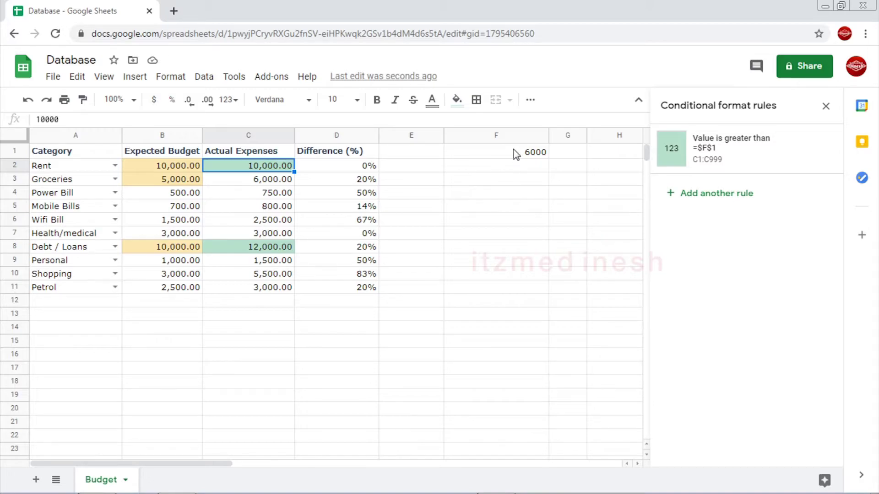
pyautogui.click(272, 223)
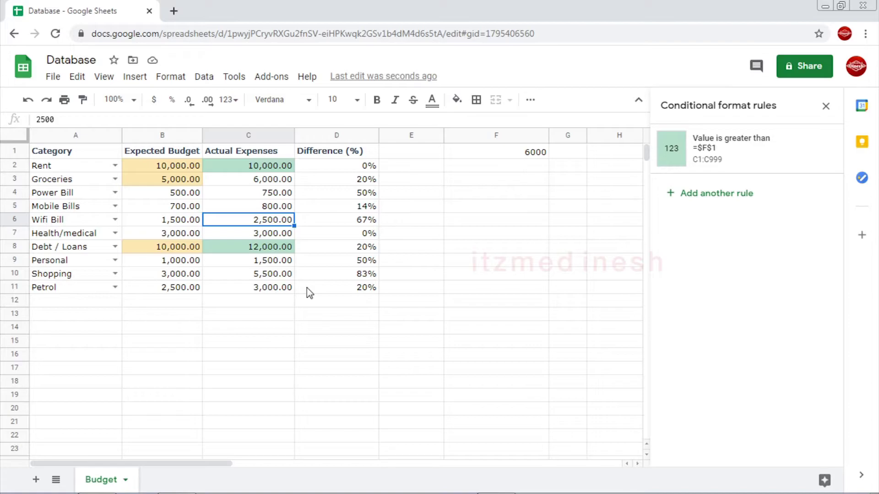
pyautogui.write('7000')
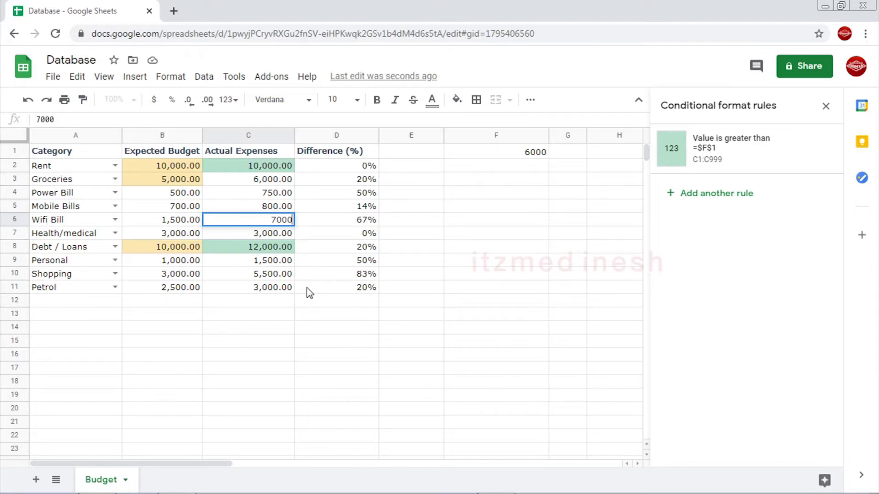
pyautogui.press('Return')
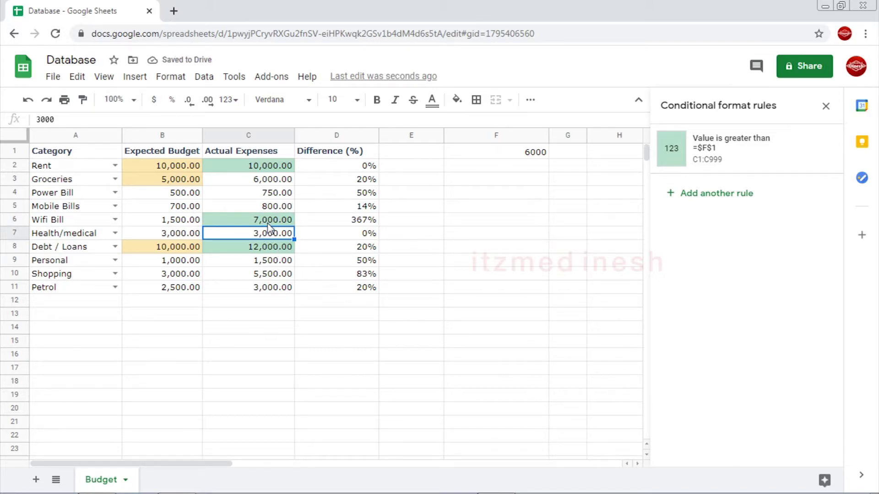
pyautogui.click(268, 222)
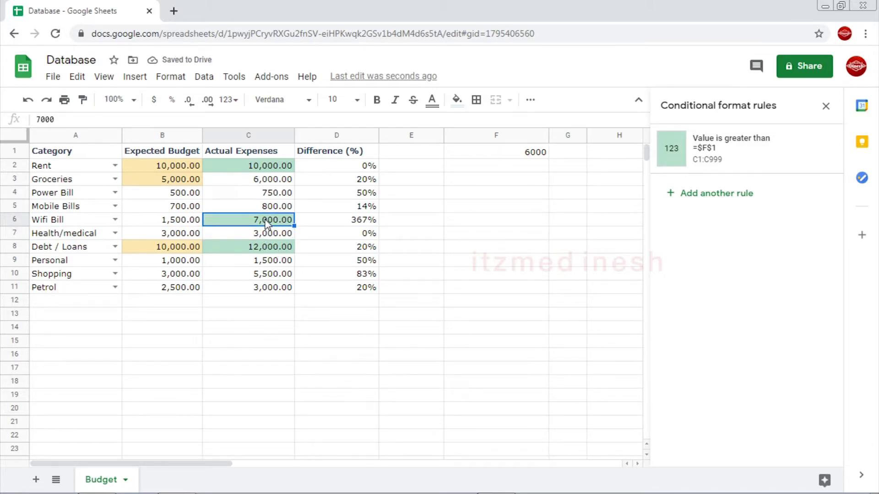
pyautogui.write('1500')
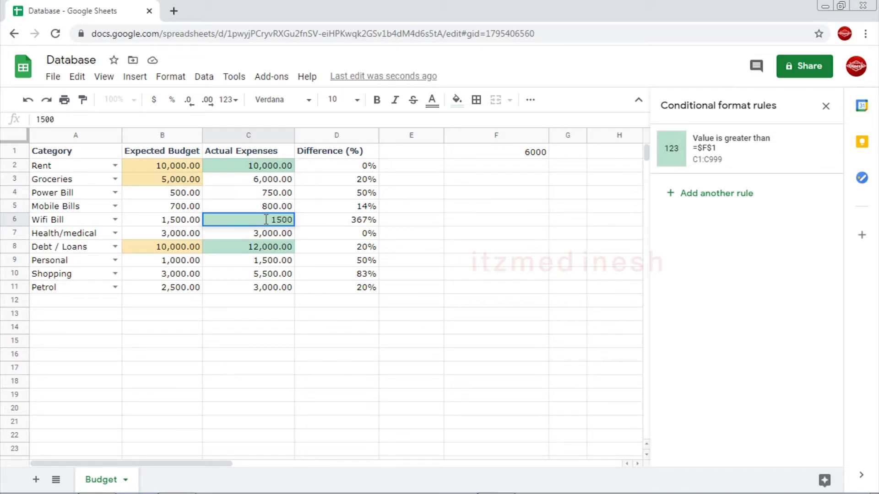
pyautogui.press('Return')
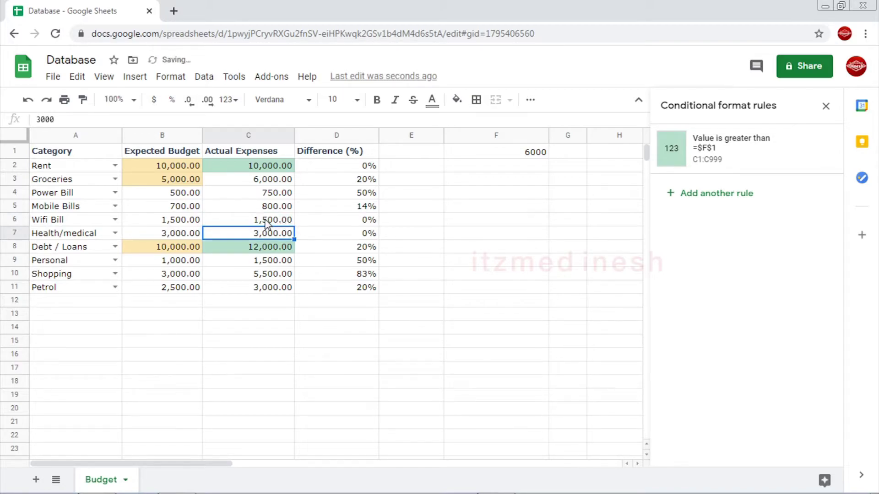
pyautogui.click(532, 156)
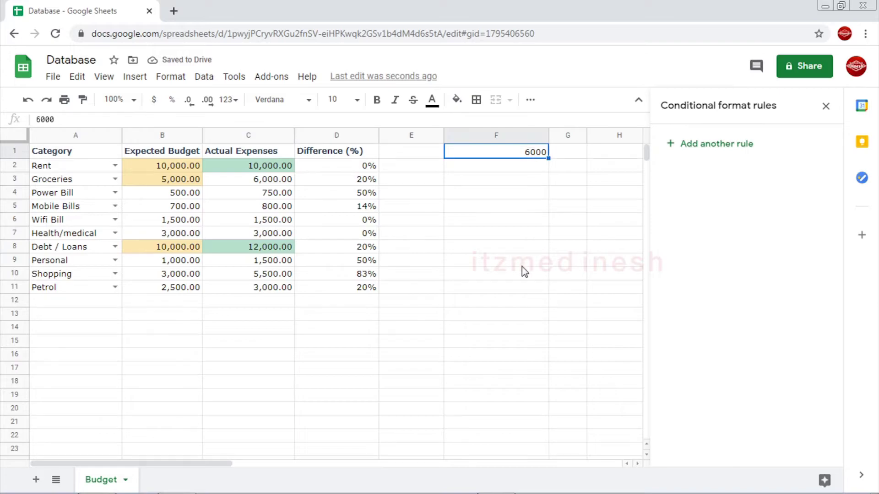
pyautogui.write('300')
pyautogui.press('Return')
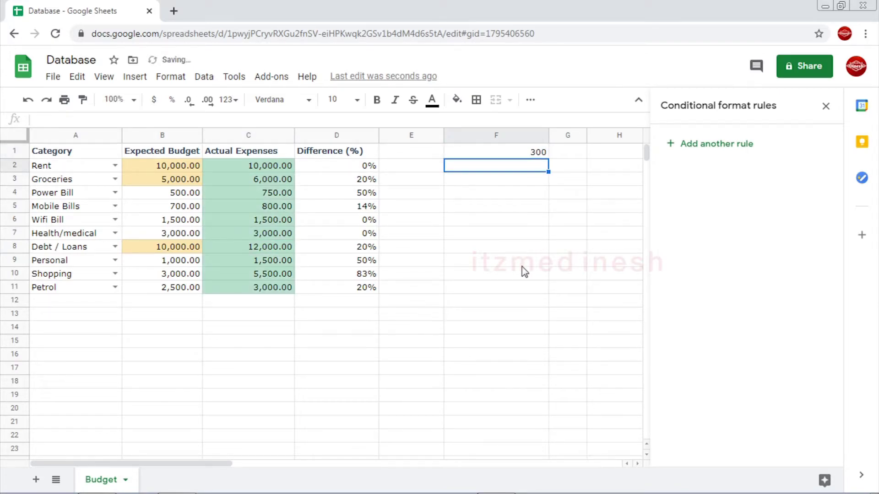
pyautogui.click(527, 148)
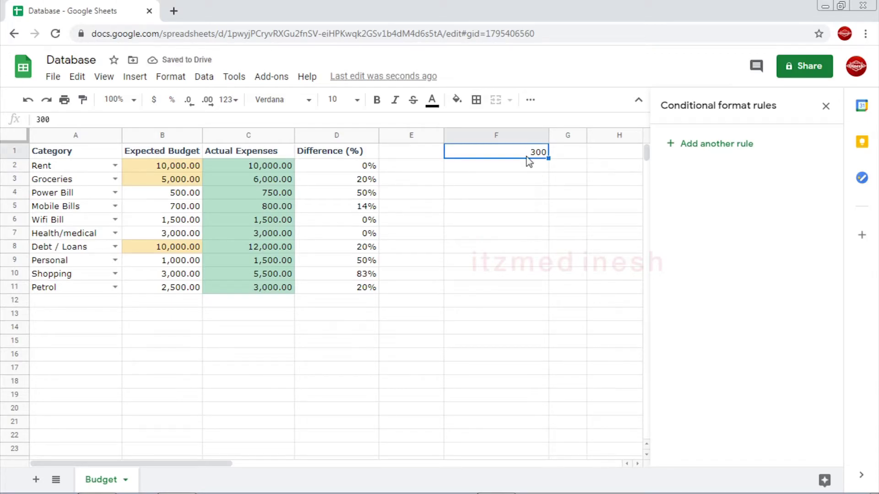
pyautogui.write('5000')
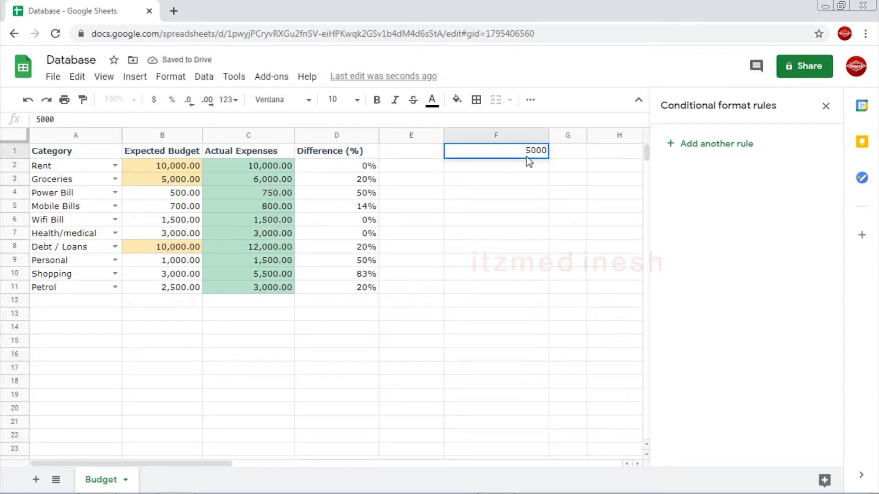
pyautogui.press('Return')
pyautogui.click(528, 154)
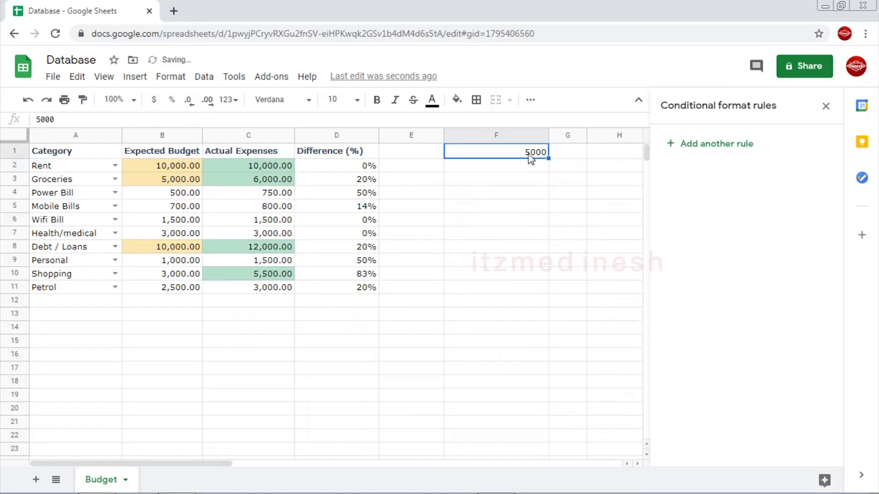
pyautogui.write('1000')
pyautogui.press('Return')
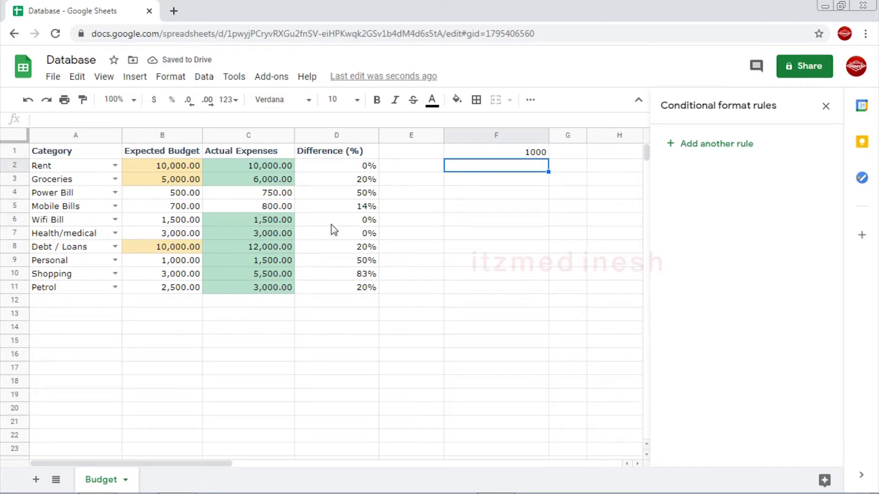
pyautogui.click(512, 156)
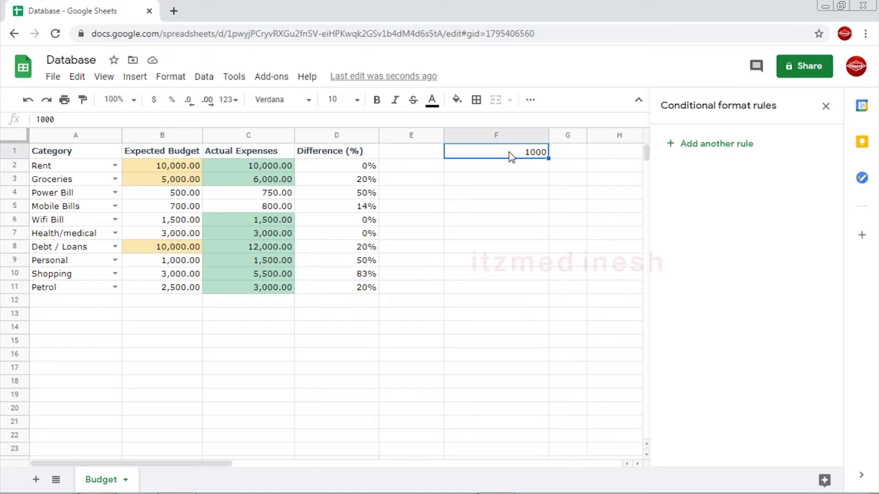
pyautogui.write('6000')
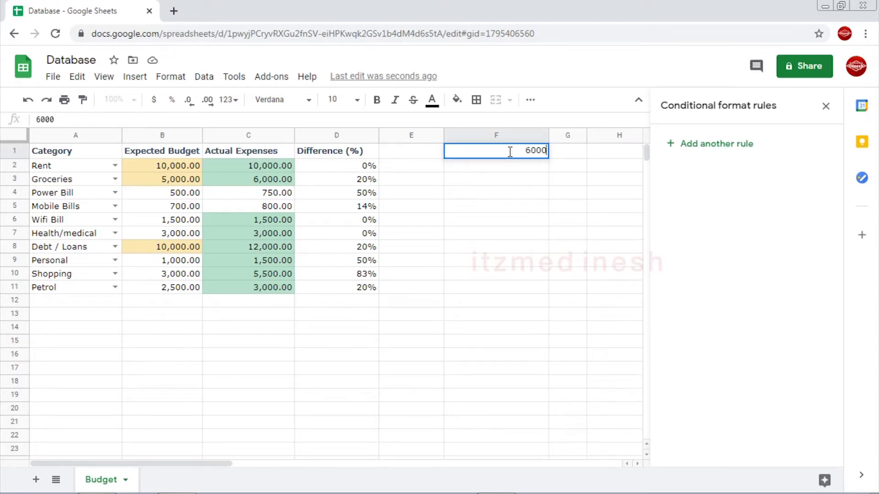
pyautogui.press('Return')
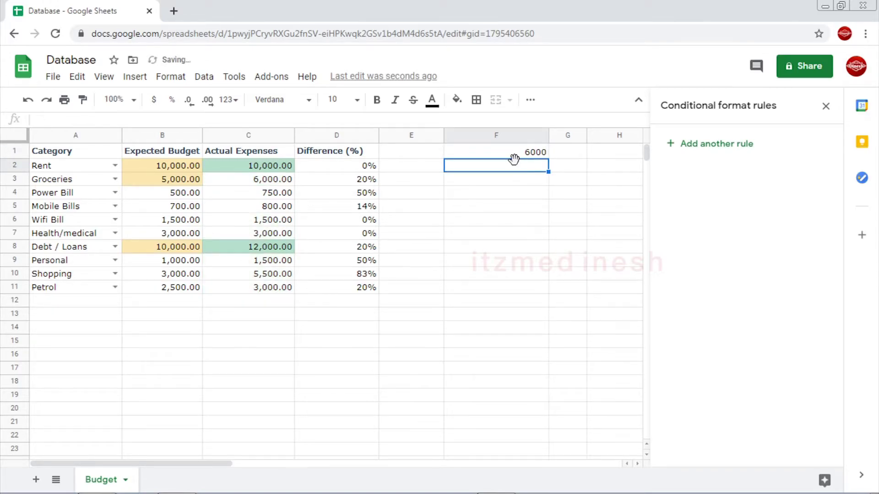
pyautogui.click(510, 153)
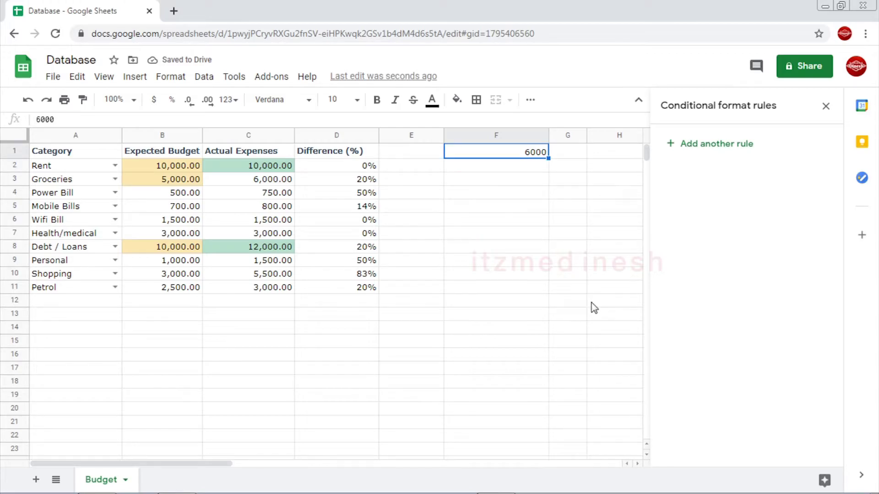
# - Enter =AVERAGE(C2:C11) in cell F1
pyautogui.write('=a')
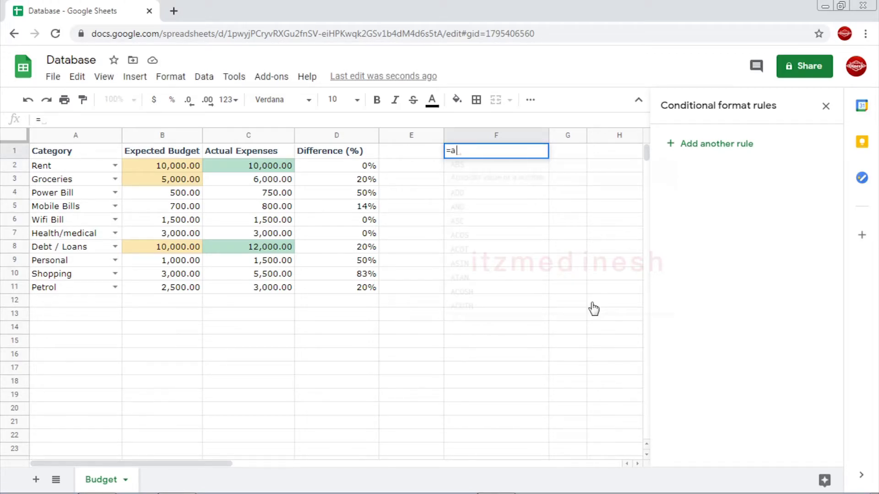
pyautogui.write('verag')
pyautogui.press('Tab')
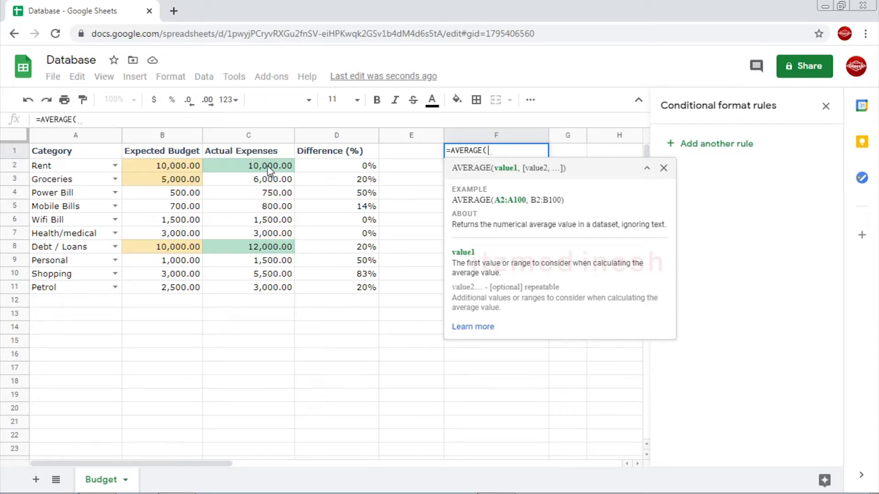
pyautogui.moveTo(270, 167); pyautogui.dragTo(270, 192)
pyautogui.moveTo(270, 248); pyautogui.dragTo(270, 290)
pyautogui.write(')')
pyautogui.press('Return')
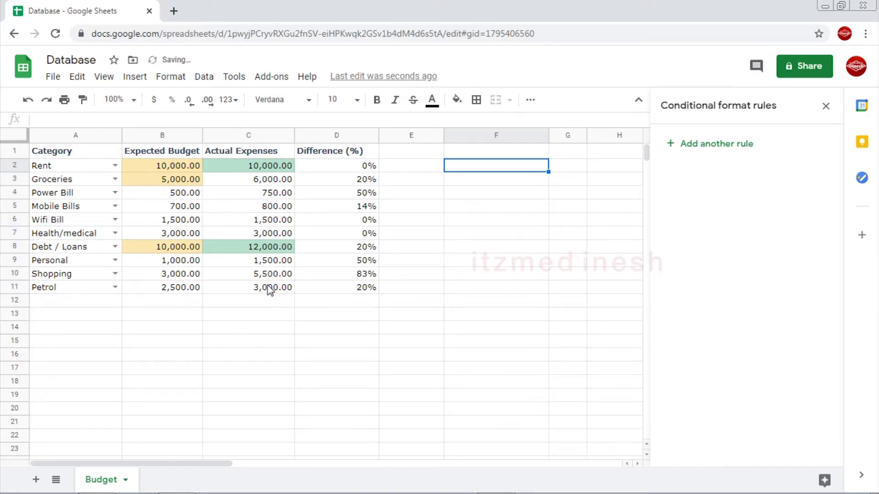
# - Check F1's average against the Actual Expenses values C2:C11 and column C's rule
pyautogui.click(521, 155)
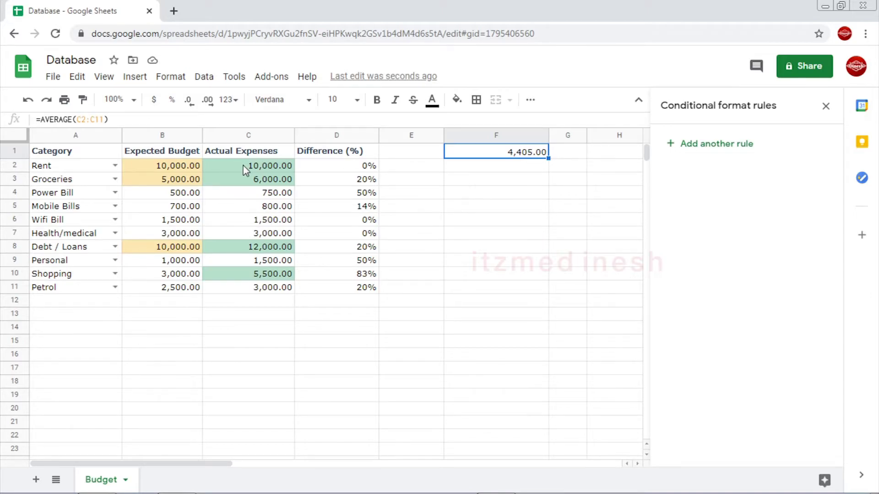
pyautogui.moveTo(243, 166); pyautogui.dragTo(243, 287)
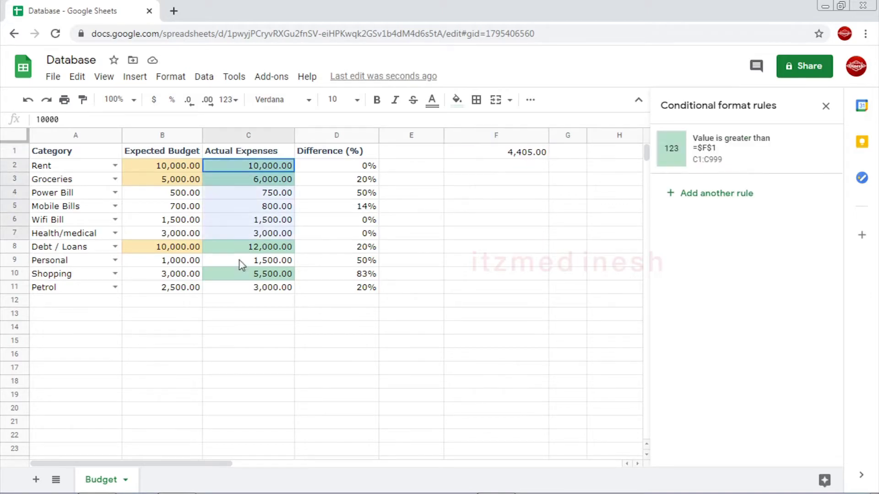
pyautogui.click(531, 160)
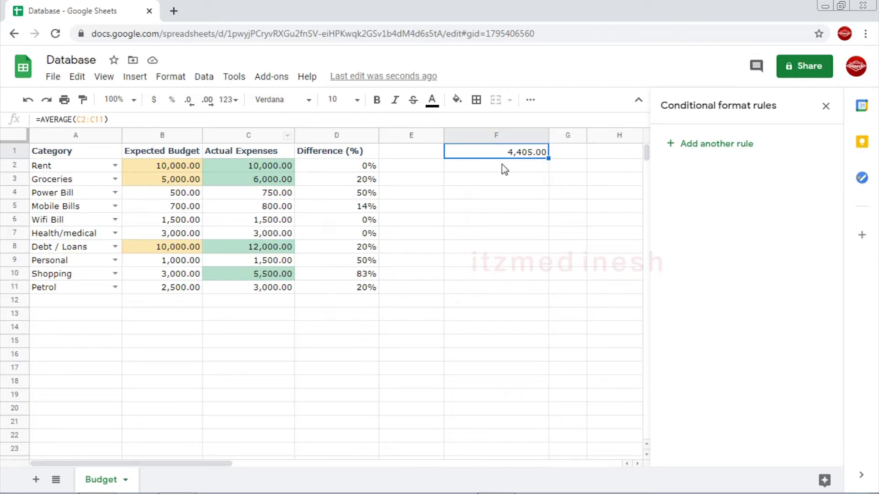
pyautogui.click(252, 134)
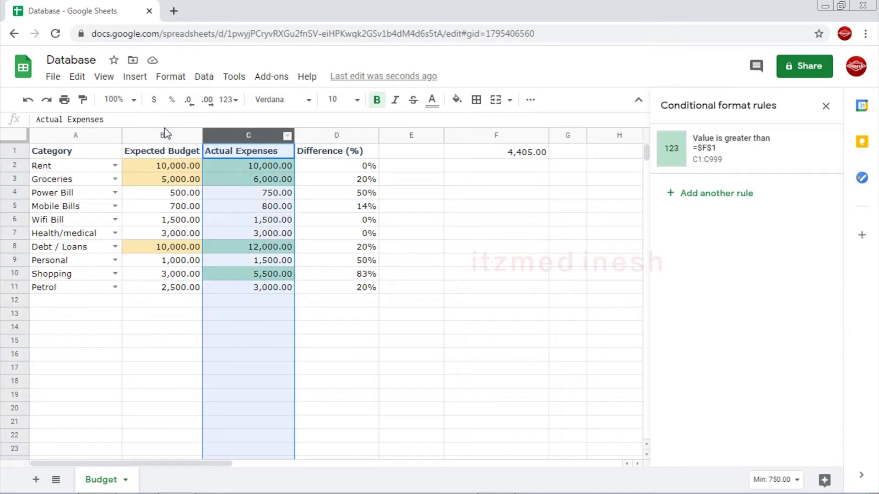
pyautogui.click(525, 156)
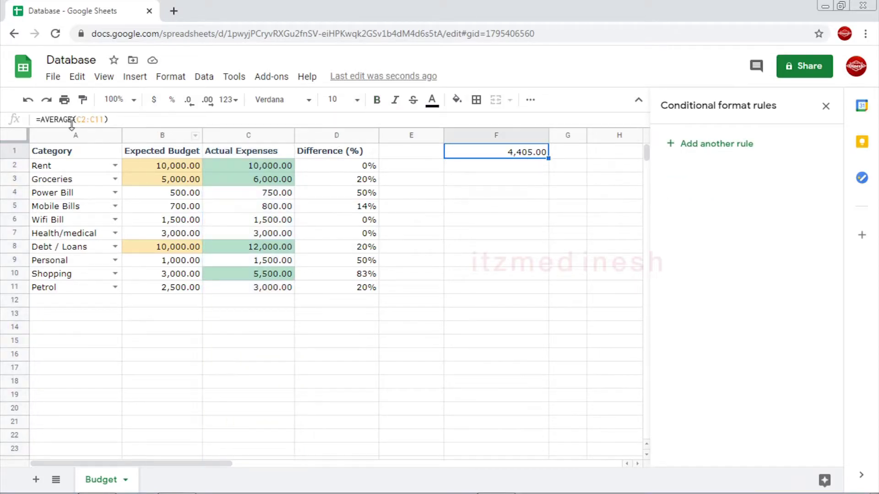
# - Replace the rule's =$F$1 threshold with =AVERAGE($C$2:$C$11)
pyautogui.tripleClick(121, 122)
pyautogui.hotkey('ctrl', 'c')
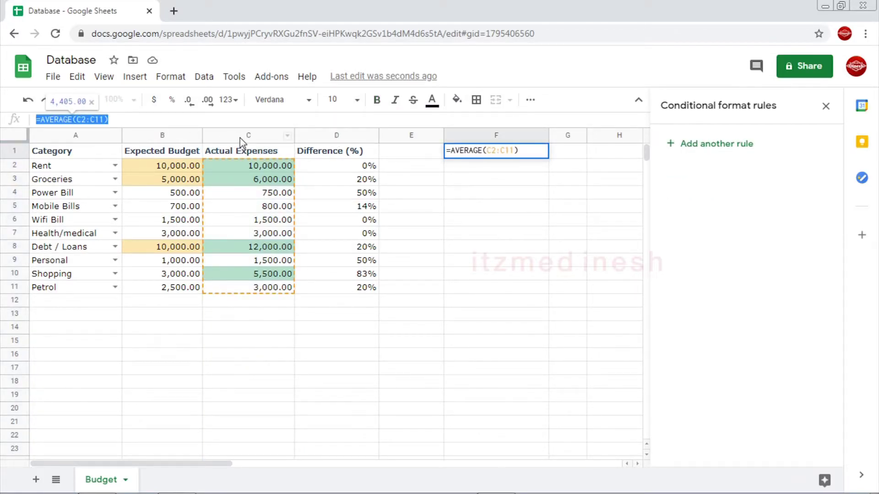
pyautogui.click(240, 136)
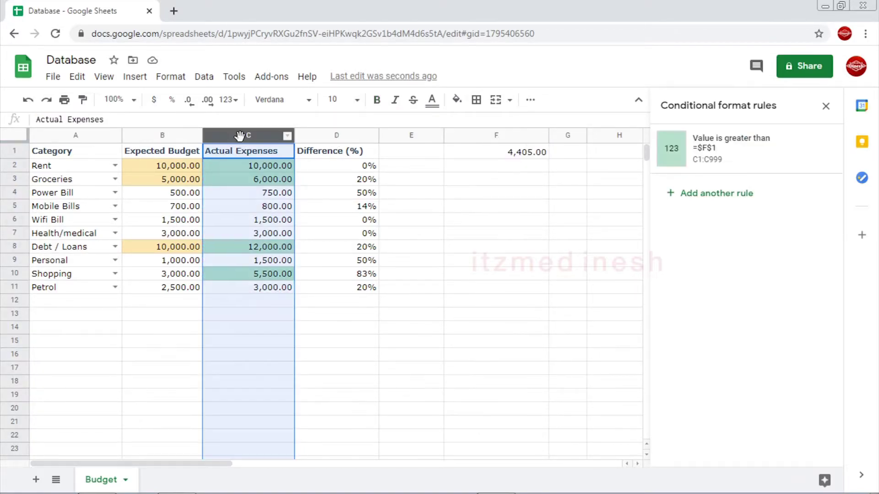
pyautogui.click(722, 157)
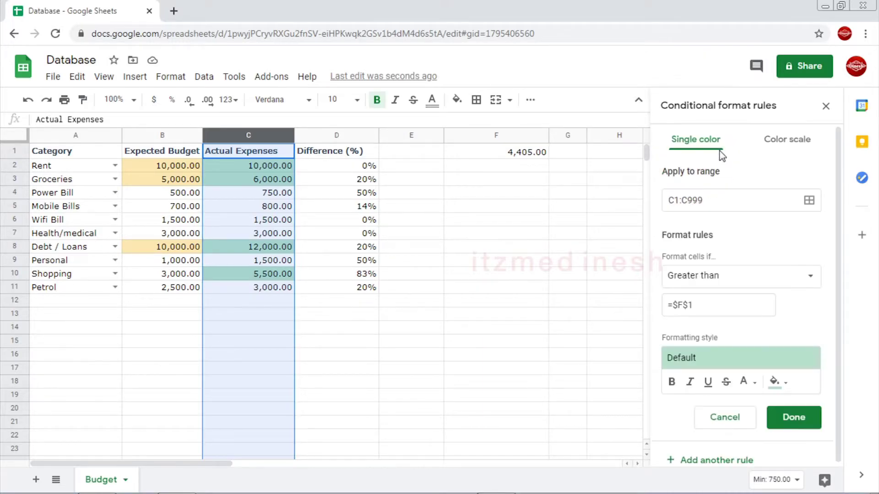
pyautogui.tripleClick(712, 306)
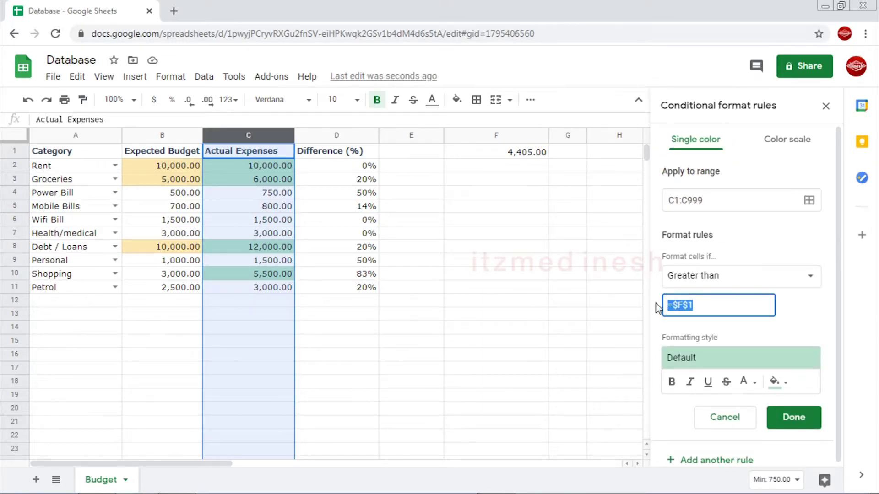
pyautogui.hotkey('ctrl', 'v')
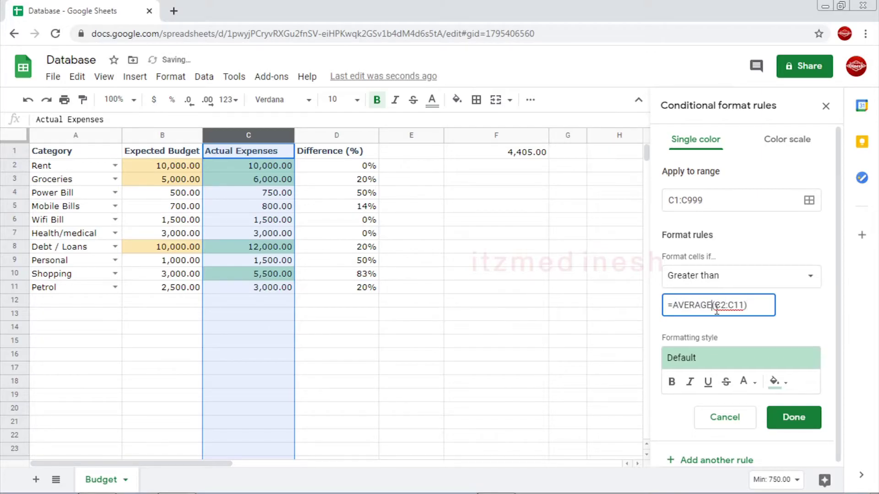
pyautogui.write('$')
pyautogui.press('Right')
pyautogui.write('$C')
pyautogui.write('$2:')
pyautogui.write('$')
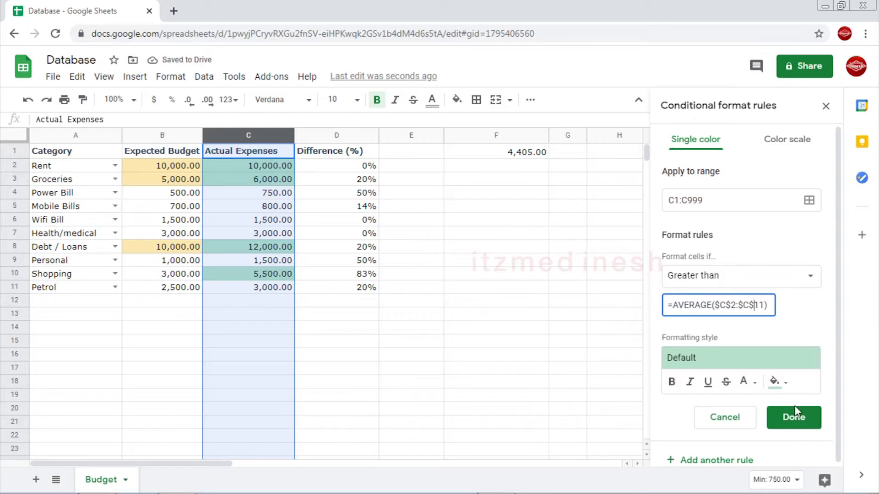
# - Give the average-based rule a green fill and save it
pyautogui.click(777, 381)
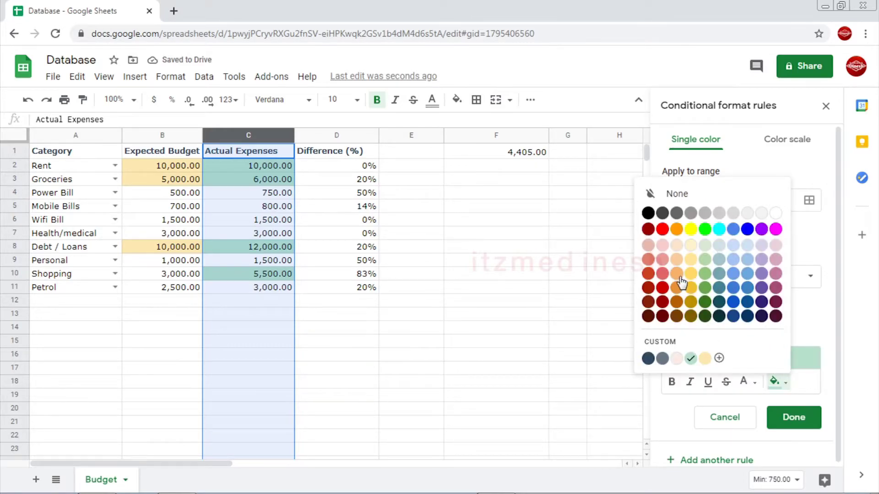
pyautogui.click(708, 292)
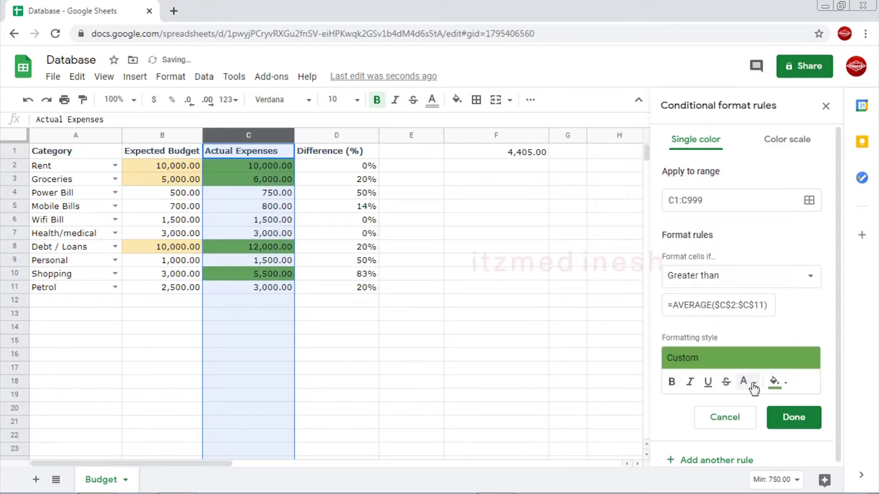
pyautogui.click(808, 420)
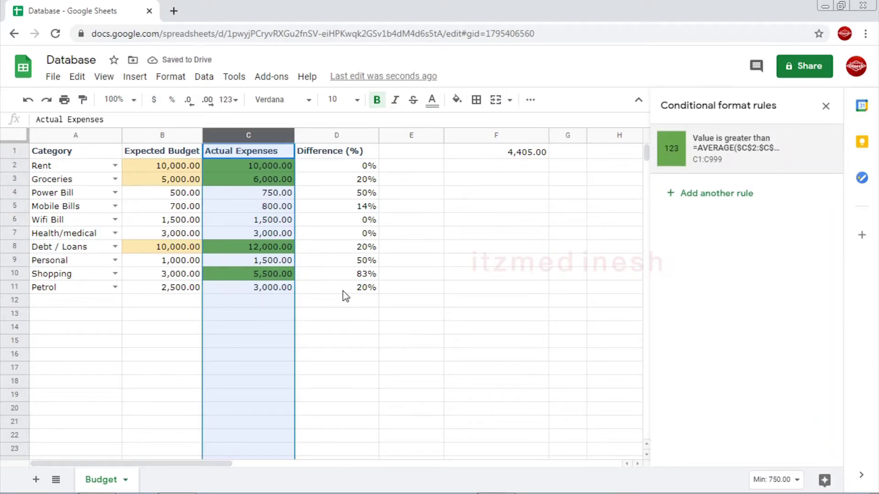
pyautogui.click(537, 153)
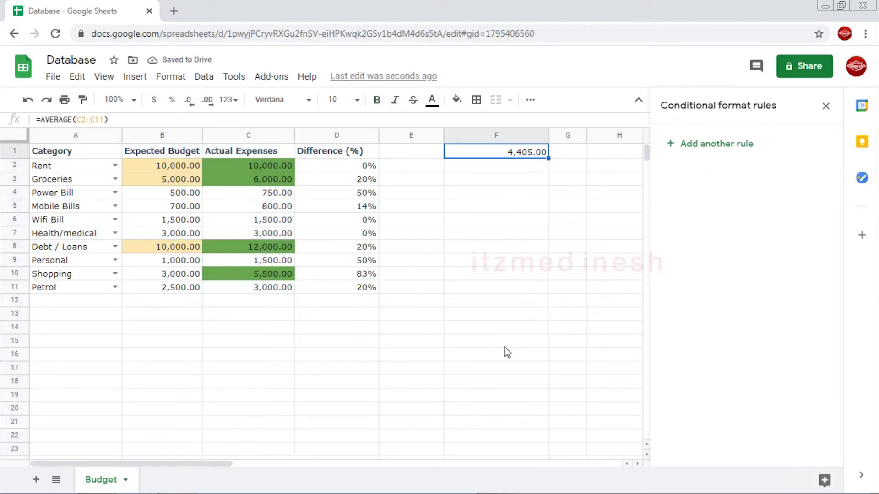
# - Clear the 4,405.00 helper from F1 and confirm the green highlights remain
pyautogui.press('Delete')
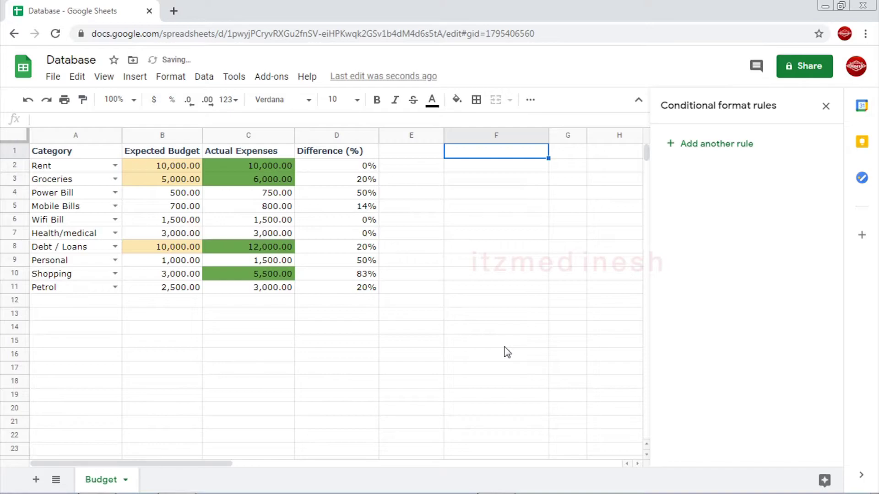
pyautogui.doubleClick(269, 166)
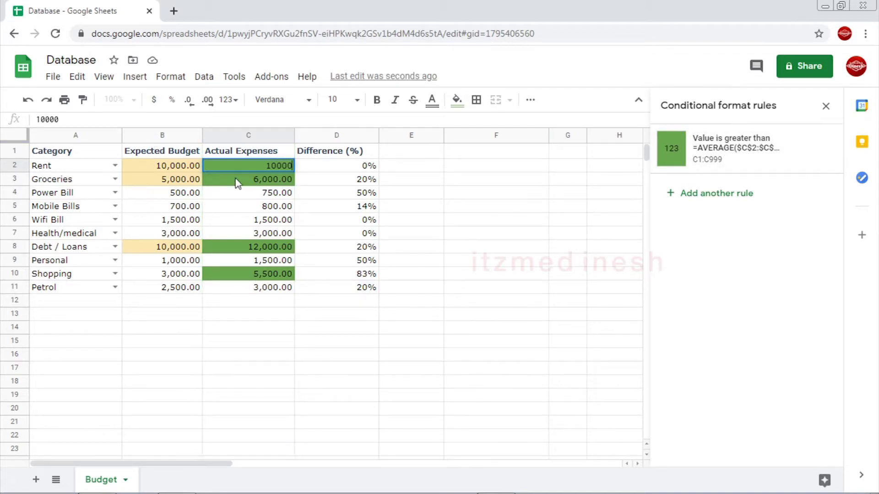
pyautogui.click(171, 135)
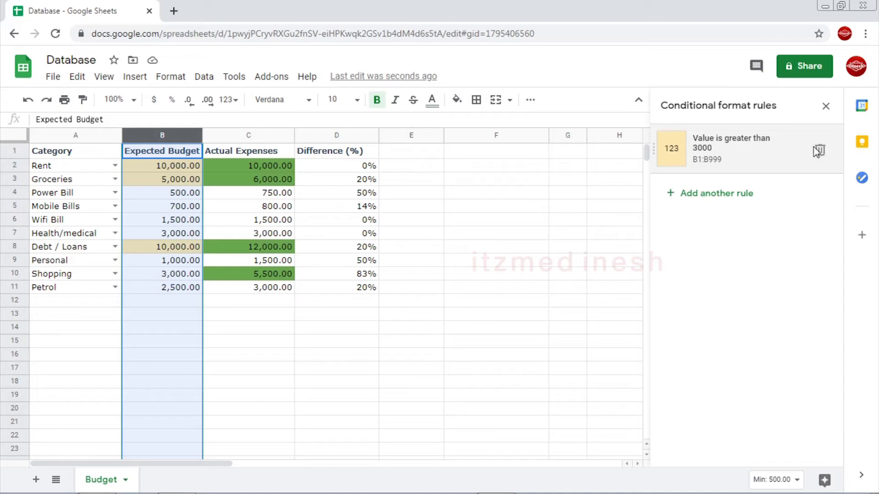
# - Delete the greater-than-3000 rule on column B and the greater-than-average rule on column C, then close the sidebar
pyautogui.click(820, 151)
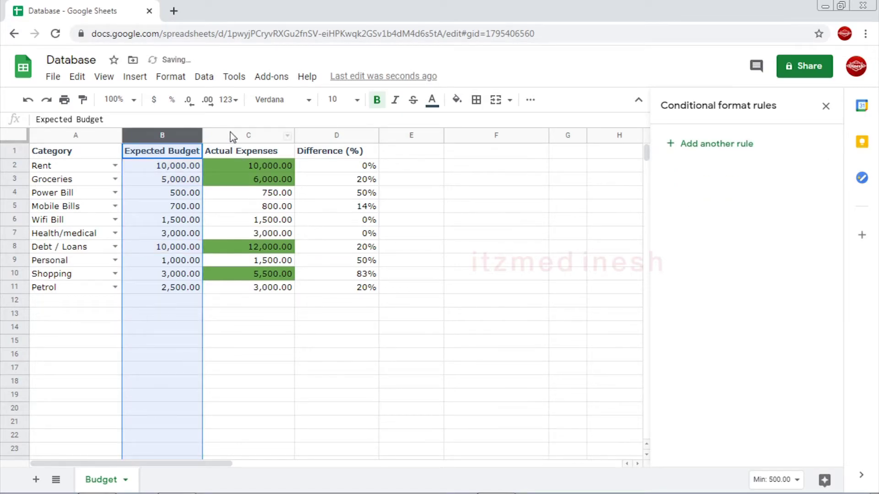
pyautogui.click(232, 135)
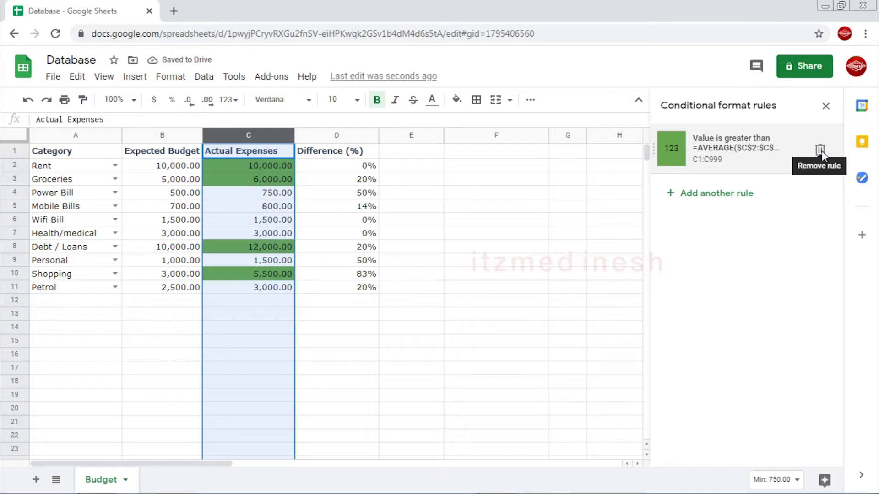
pyautogui.click(820, 150)
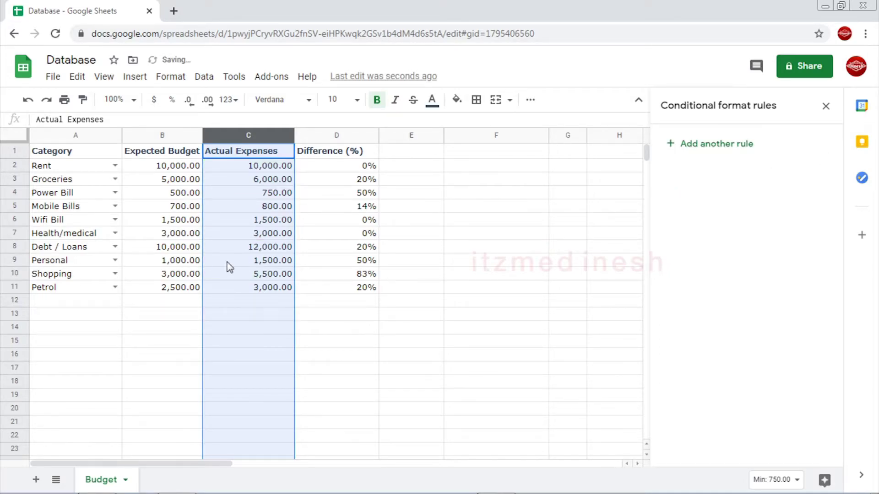
pyautogui.click(384, 300)
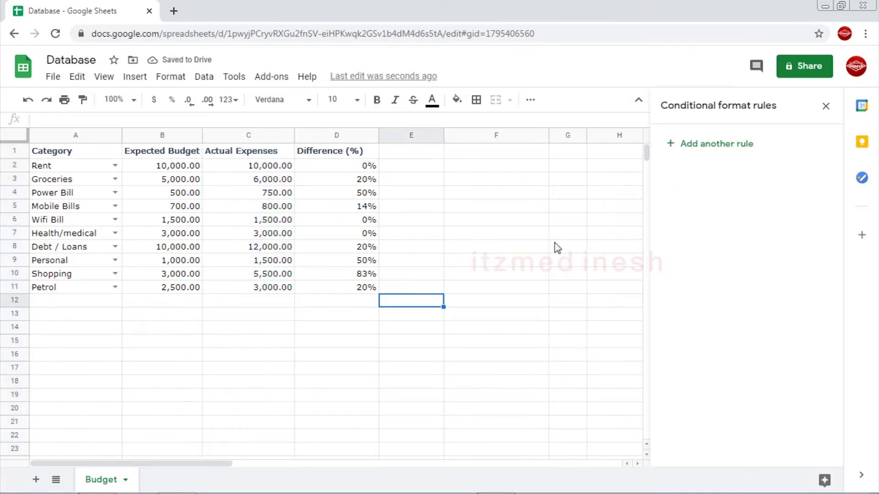
pyautogui.click(827, 108)
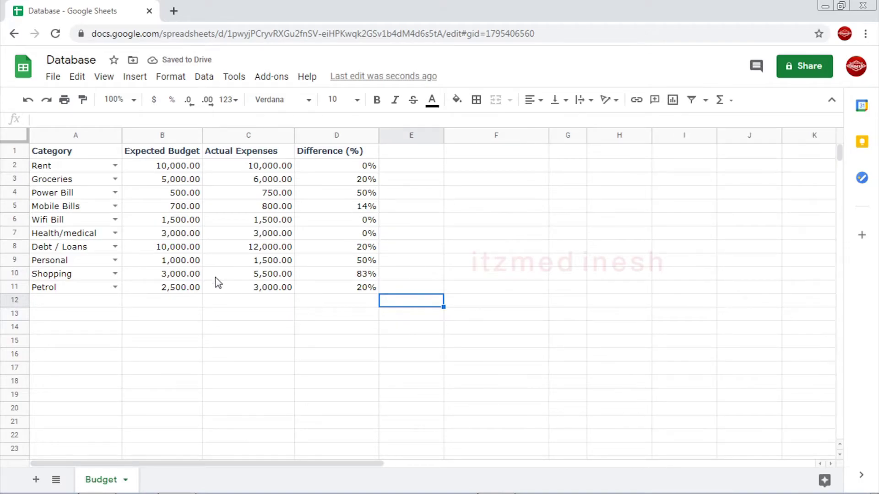
pyautogui.click(162, 135)
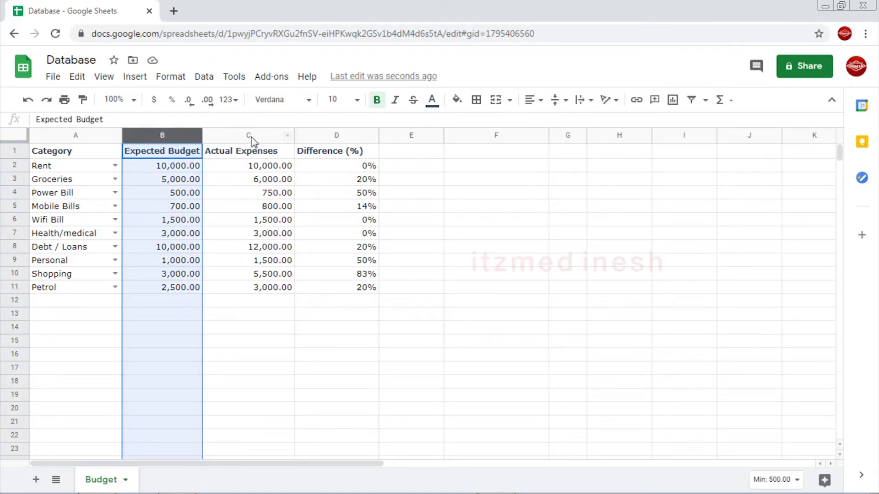
pyautogui.click(252, 137)
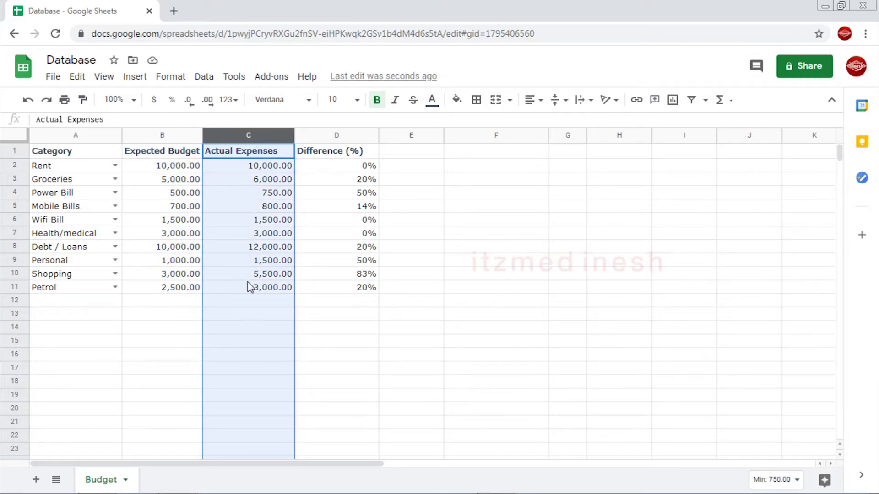
pyautogui.click(186, 135)
pyautogui.moveTo(188, 135); pyautogui.dragTo(235, 135)
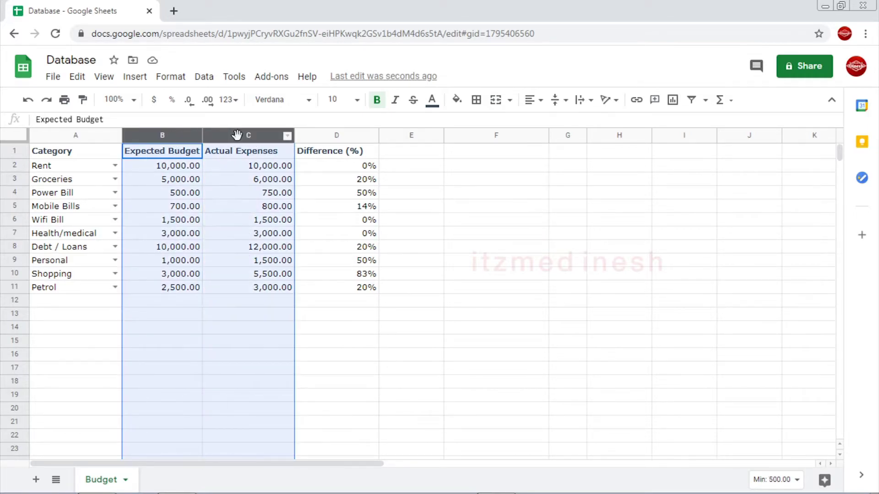
pyautogui.click(327, 300)
pyautogui.moveTo(165, 136)
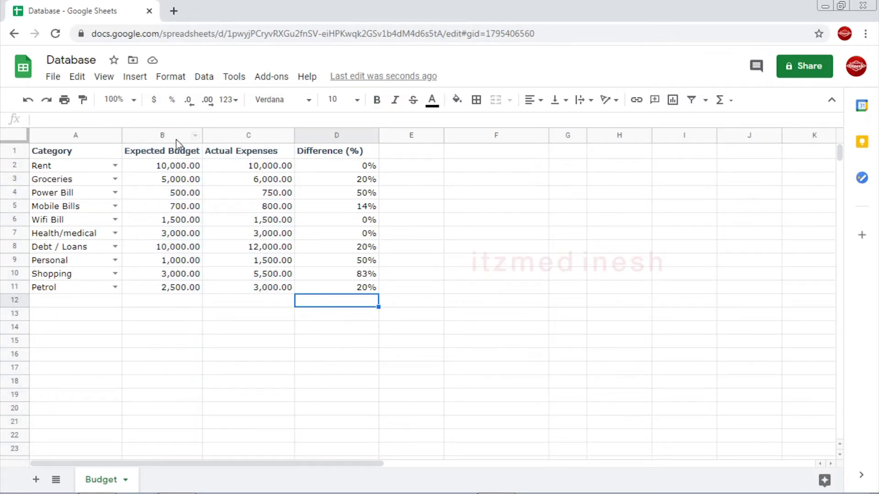
pyautogui.click(178, 138)
pyautogui.click(250, 136)
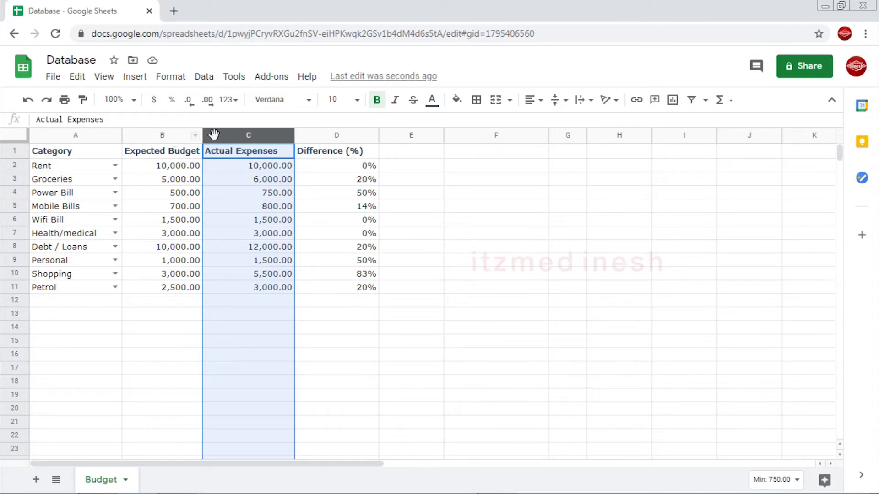
pyautogui.click(251, 135)
# - Start a conditional formatting rule on Actual Expenses using the Greater than condition
pyautogui.click(169, 78)
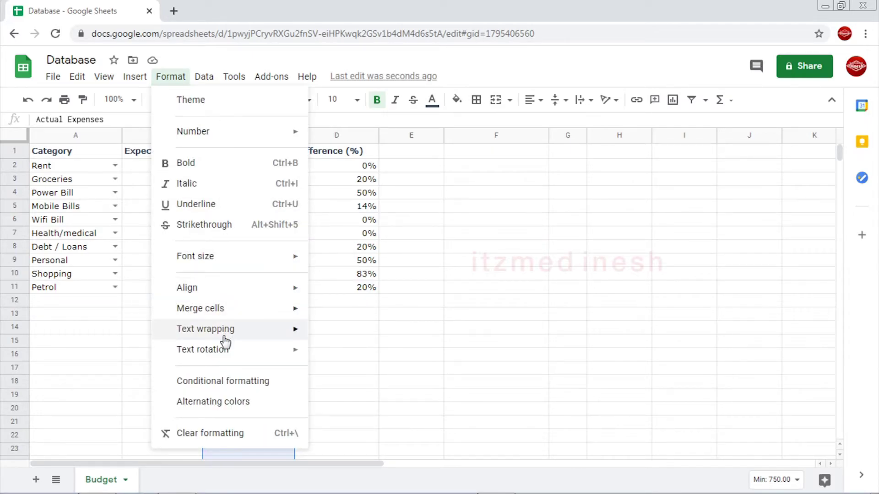
pyautogui.click(222, 386)
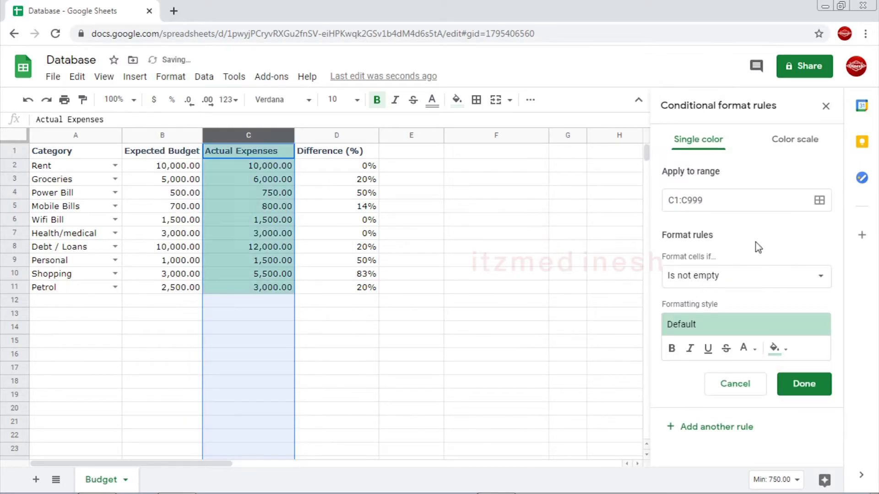
pyautogui.click(724, 281)
pyautogui.scroll(-1, 722, 394)
pyautogui.scroll(-4, 728, 394)
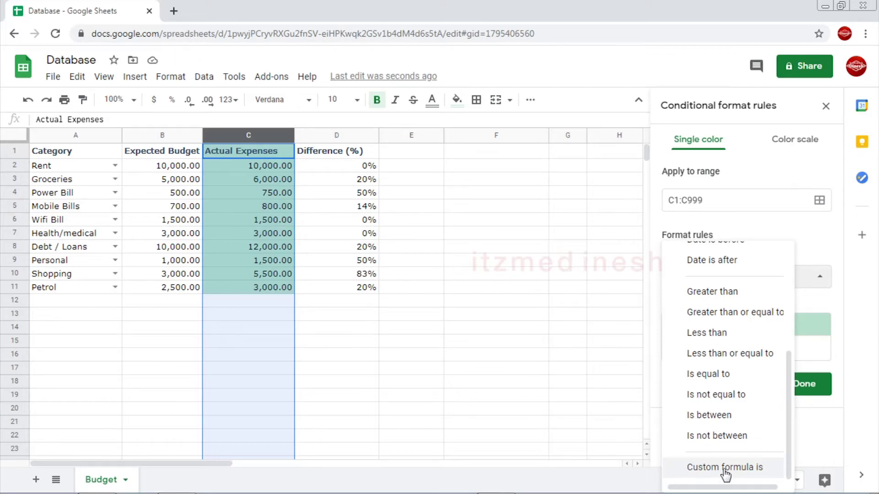
pyautogui.click(705, 293)
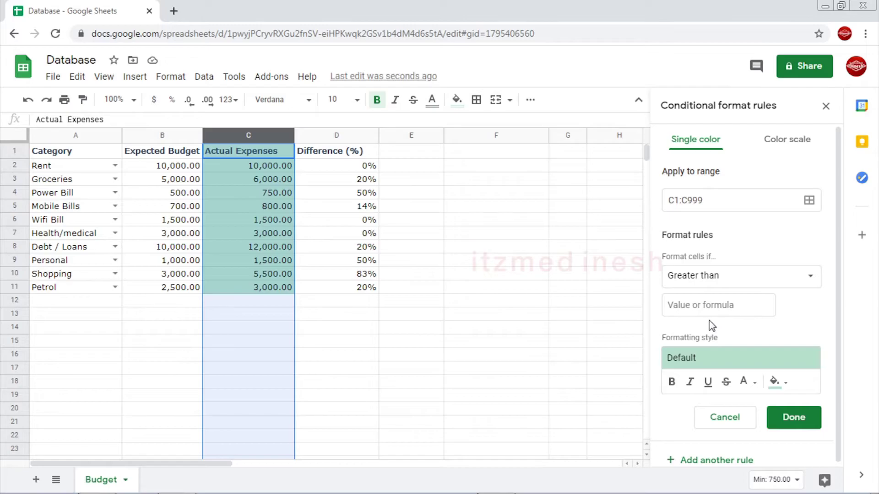
pyautogui.click(704, 309)
# - Set the Greater than value to the fully relative reference =B2
pyautogui.write('=B')
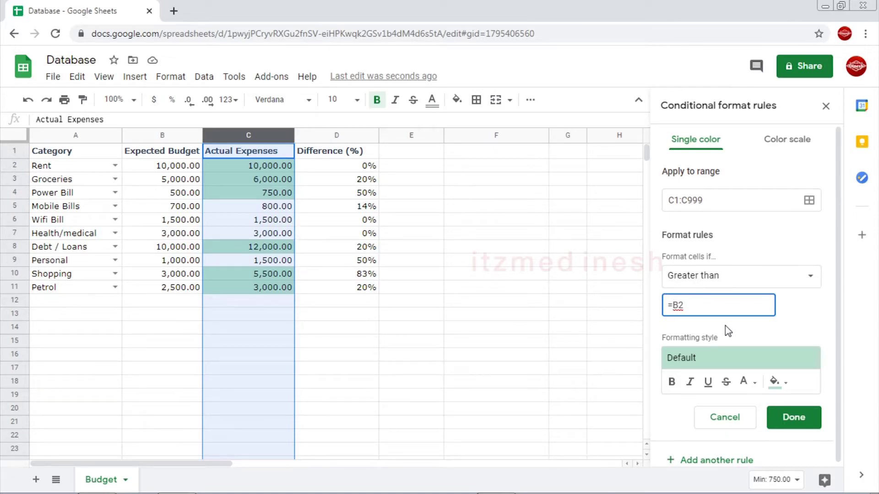
pyautogui.write('$B')
pyautogui.write('$')
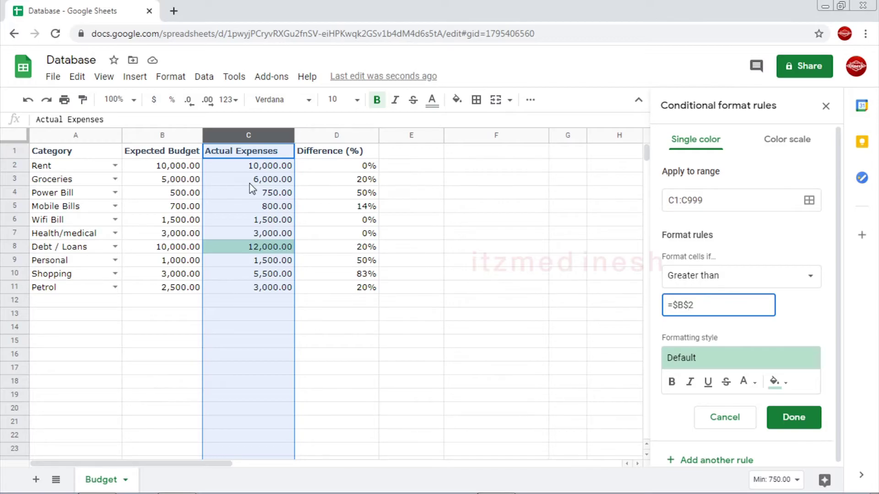
pyautogui.press('Left')
pyautogui.press('BackSpace')
pyautogui.press('Left')
pyautogui.press('BackSpace')
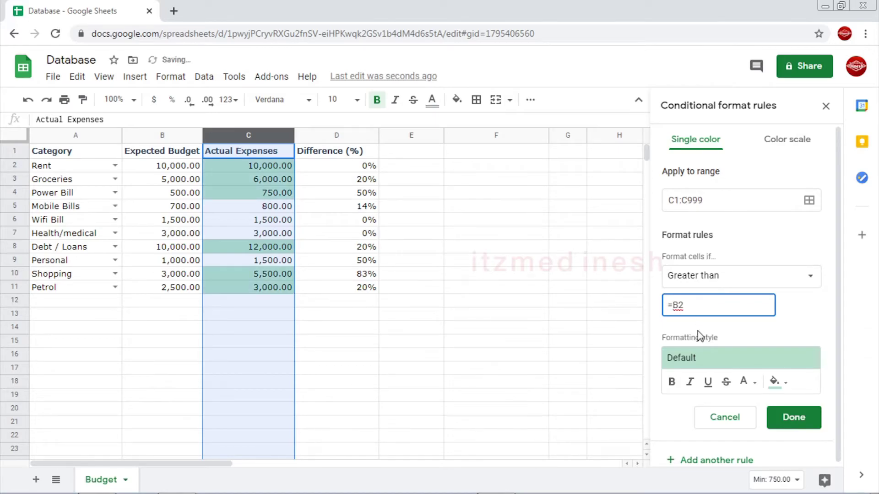
# - Give the rule a salmon red fill and save it
pyautogui.click(775, 381)
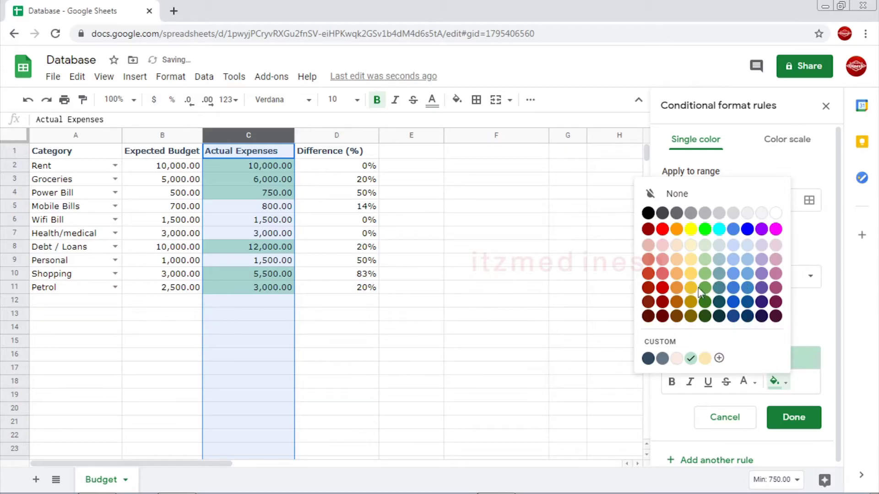
pyautogui.click(662, 274)
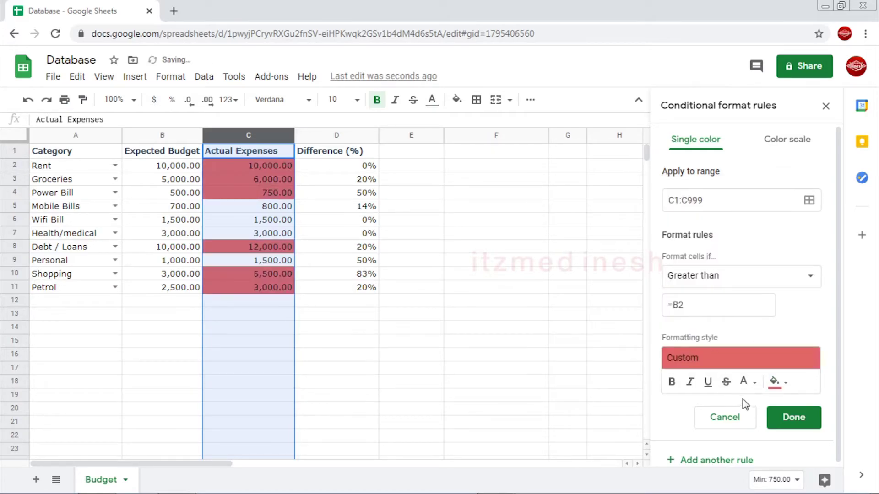
pyautogui.click(775, 381)
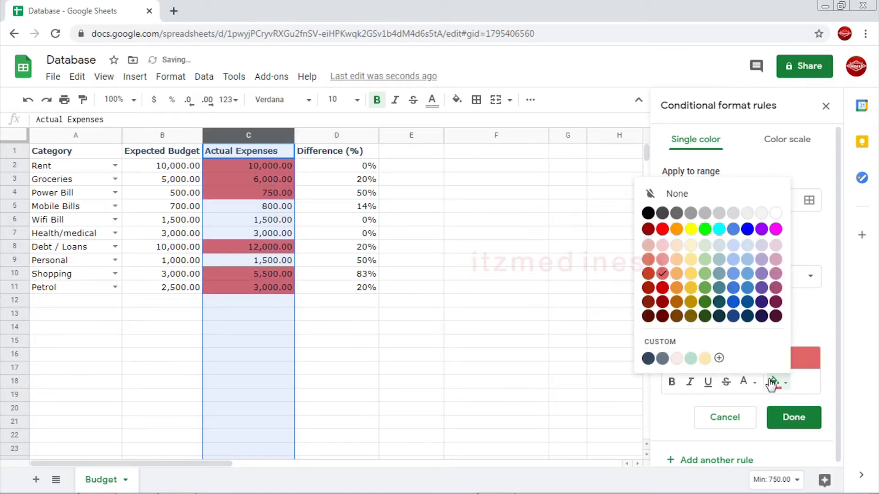
pyautogui.click(648, 274)
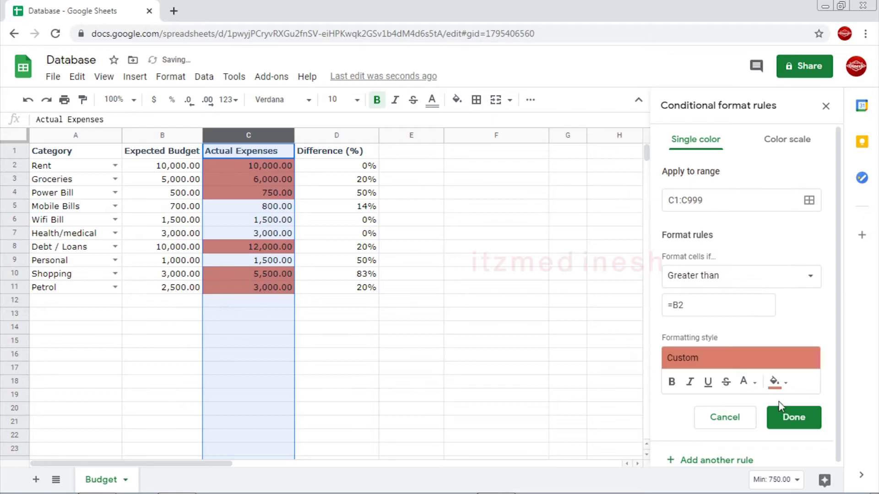
pyautogui.click(803, 420)
pyautogui.click(364, 342)
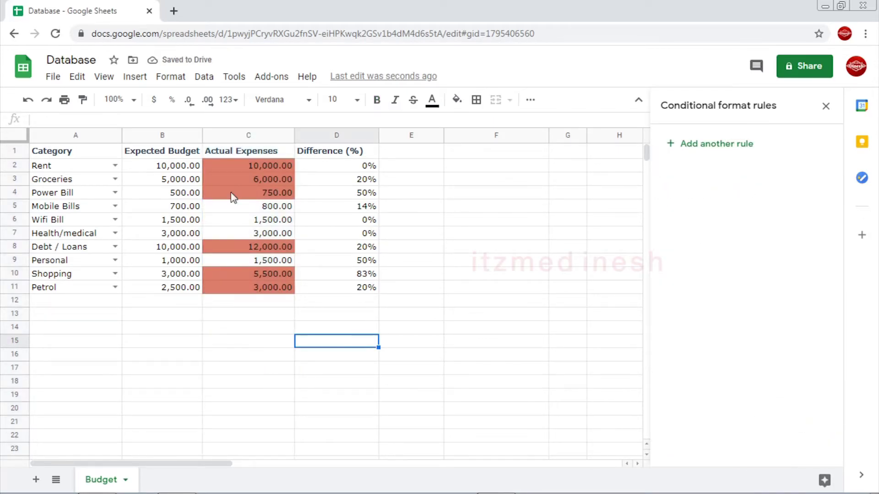
# - Compare the Rent, Groceries and Power Bill budgets with their actual expenses and inspect D7
pyautogui.click(165, 167)
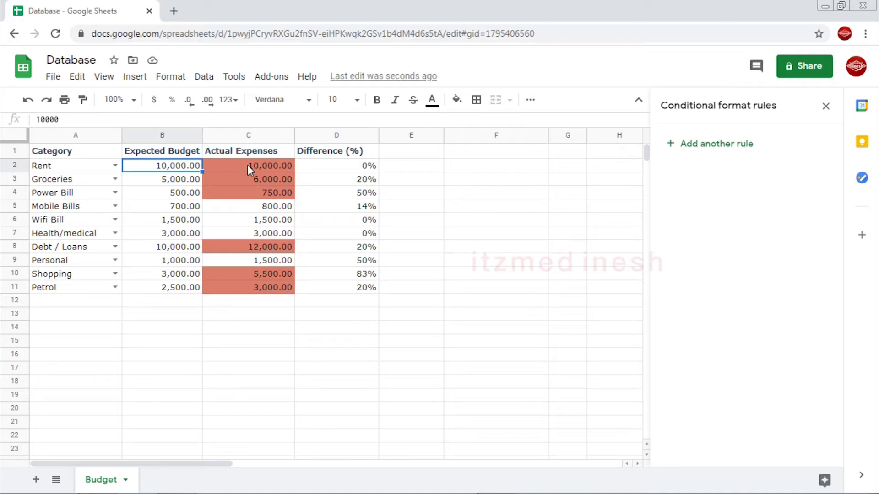
pyautogui.click(247, 166)
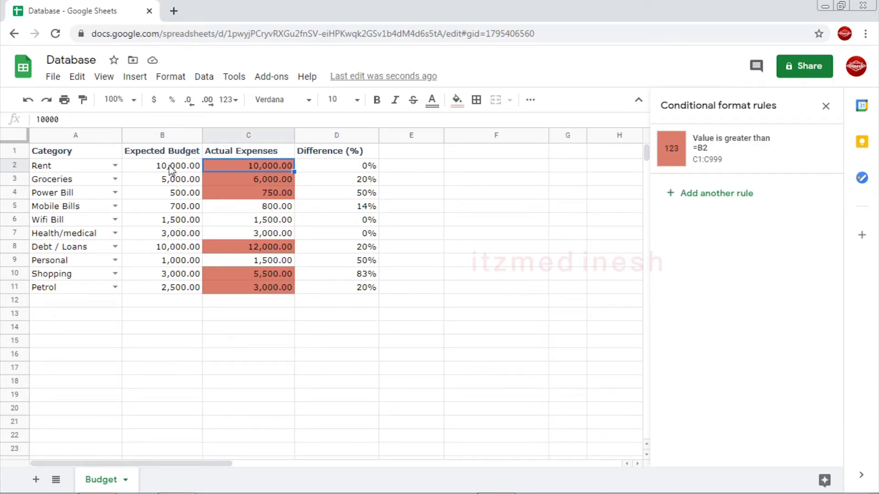
pyautogui.click(169, 183)
pyautogui.click(262, 181)
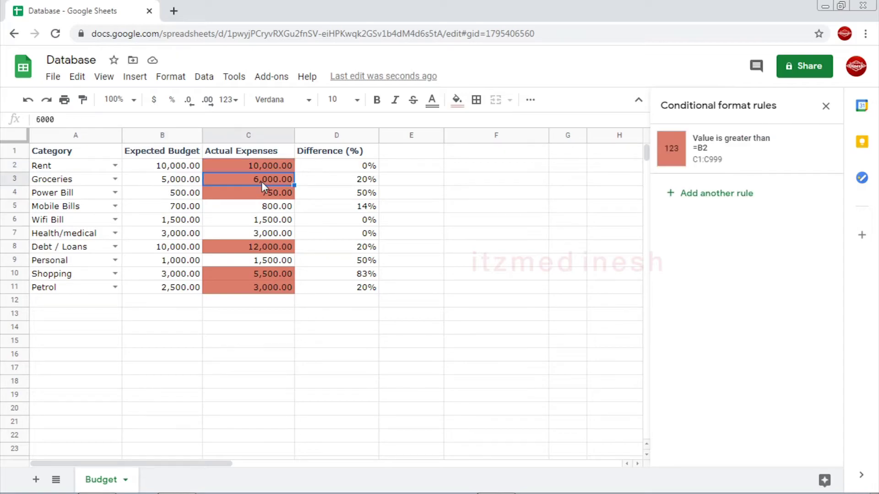
pyautogui.click(197, 182)
pyautogui.click(254, 182)
pyautogui.click(187, 195)
pyautogui.click(266, 198)
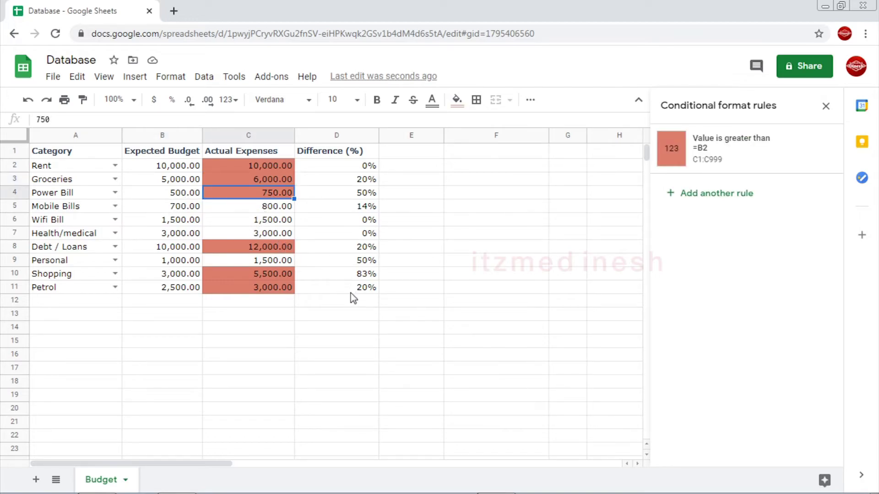
pyautogui.click(346, 233)
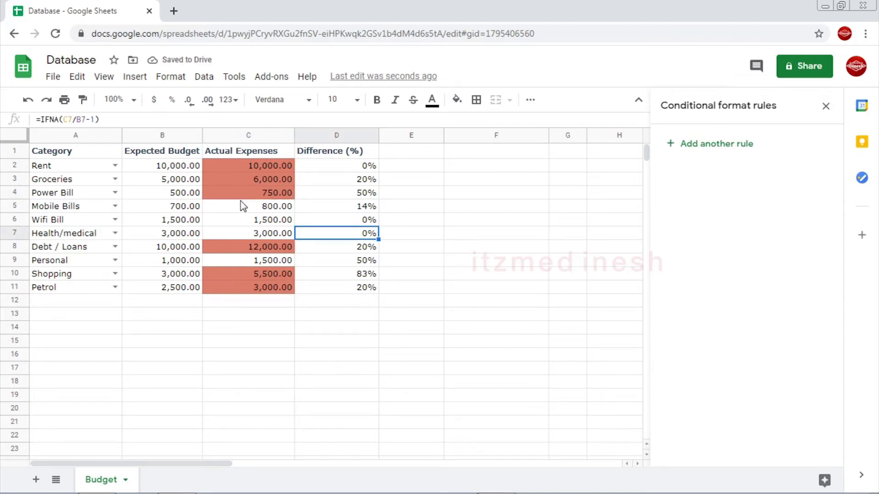
pyautogui.click(177, 169)
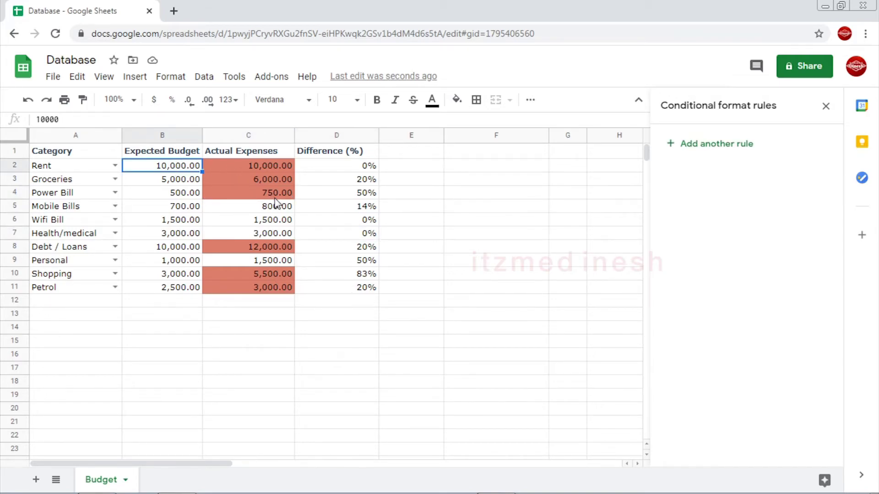
# - Change the red rule's range from C1:C999 to C2:C999 and save it
pyautogui.click(254, 164)
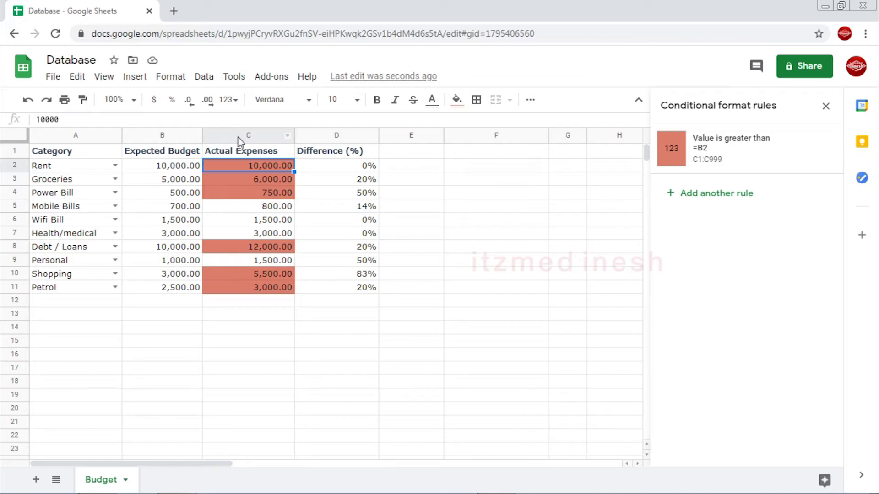
pyautogui.click(729, 148)
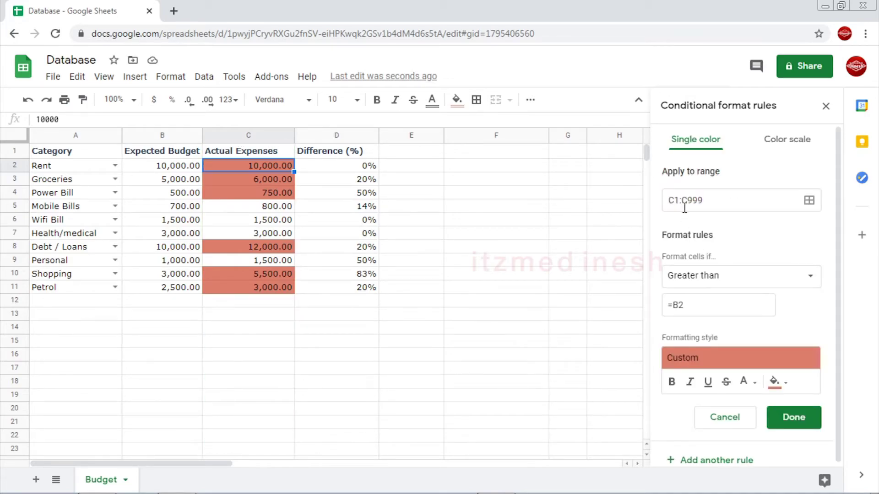
pyautogui.click(673, 200)
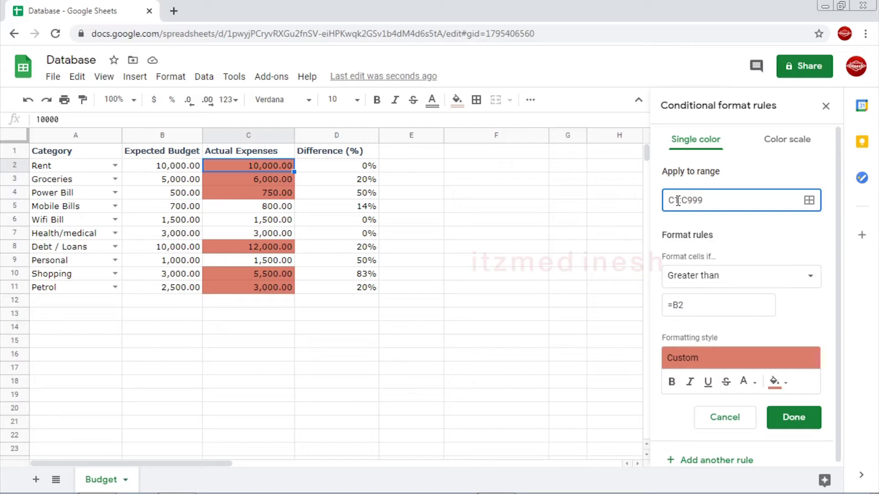
pyautogui.press('BackSpace')
pyautogui.write('2')
pyautogui.click(742, 235)
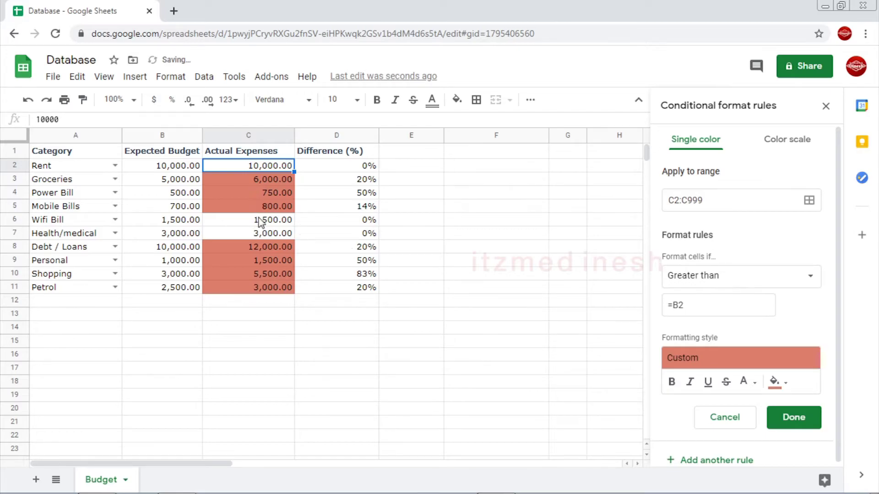
pyautogui.click(801, 418)
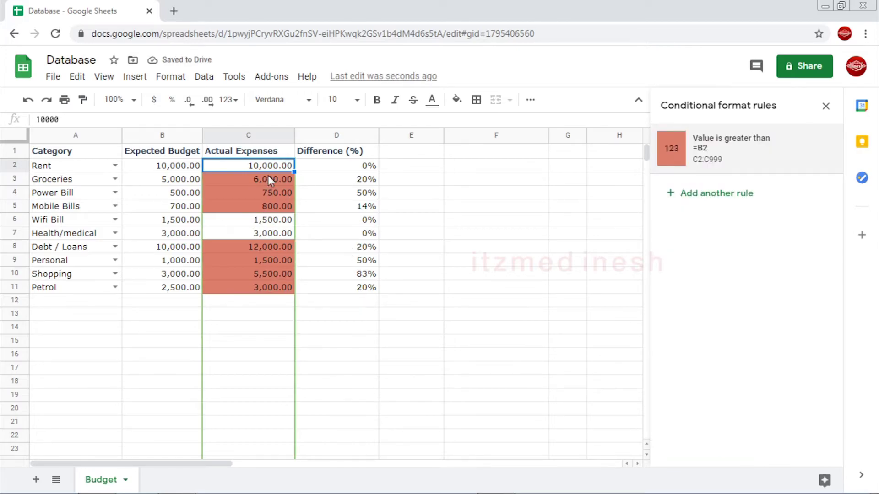
# - Verify Rent and Groceries expenses now highlight only when exceeding their budgets
pyautogui.click(165, 170)
pyautogui.click(261, 166)
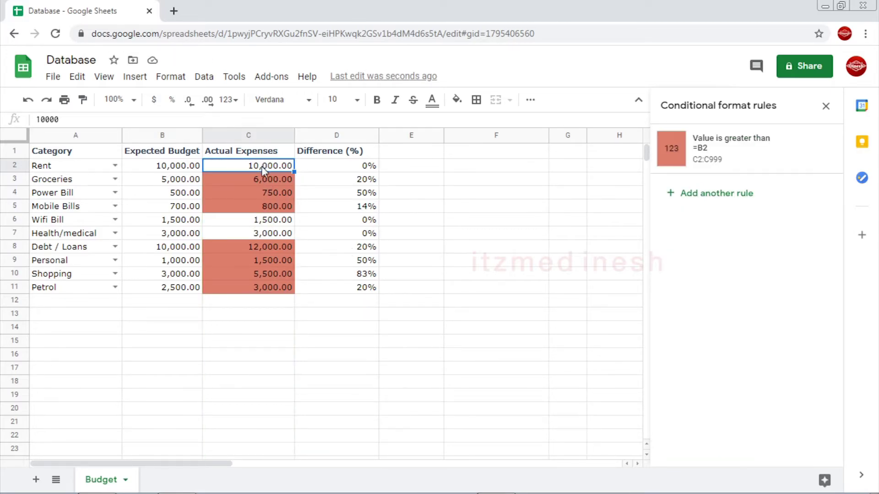
pyautogui.click(175, 179)
pyautogui.click(267, 183)
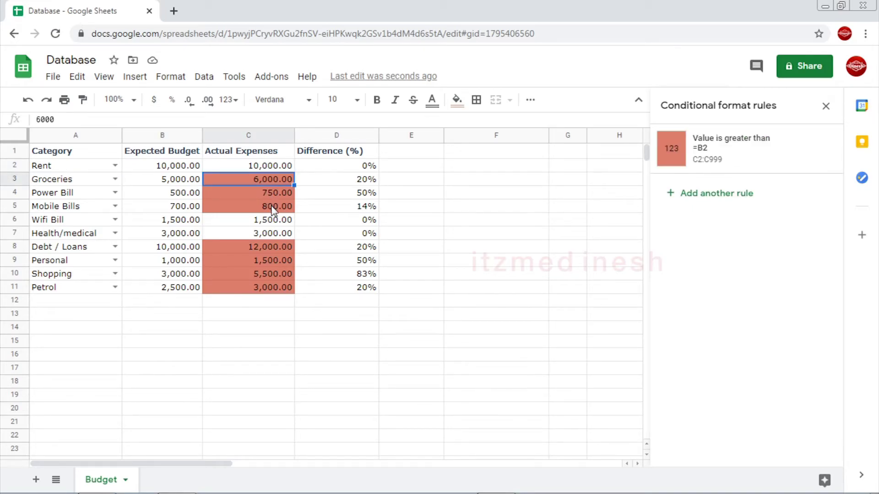
pyautogui.press('Down')
pyautogui.press('Down')
pyautogui.press('Down')
pyautogui.click(174, 136)
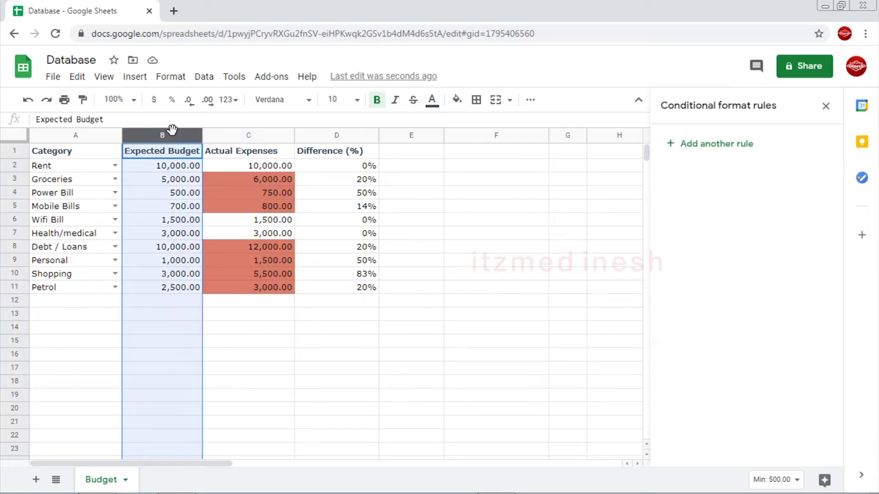
pyautogui.click(264, 135)
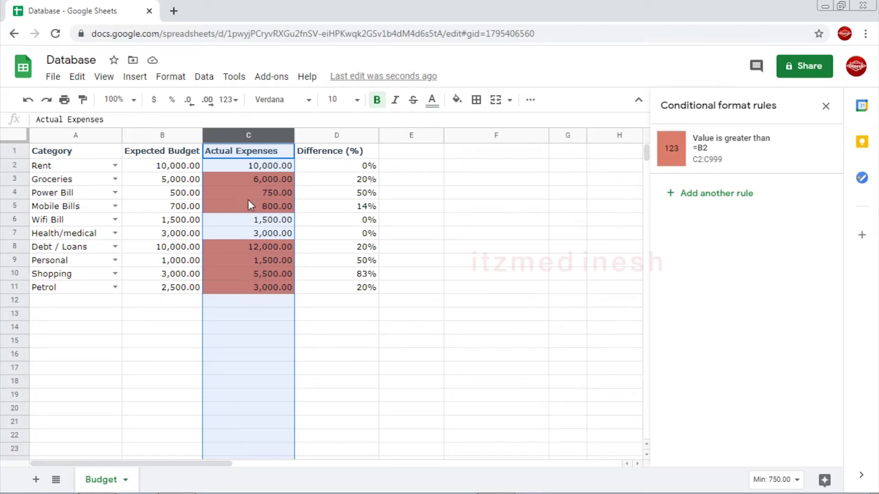
pyautogui.click(439, 167)
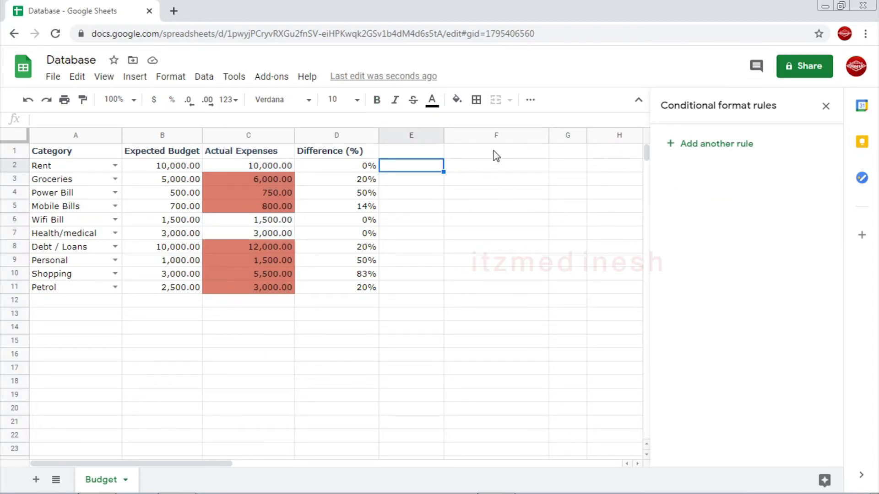
pyautogui.click(342, 136)
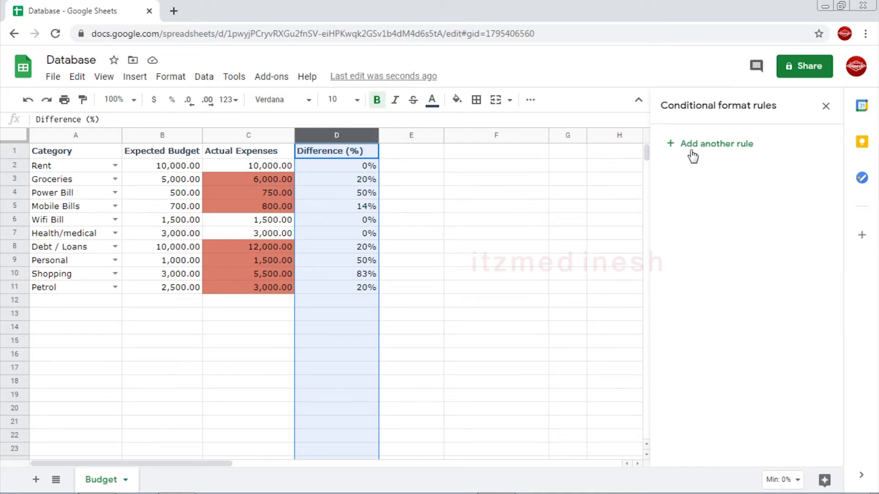
# - Add another rule on column D with the Is between condition
pyautogui.click(684, 152)
pyautogui.click(723, 287)
pyautogui.scroll(-5, 730, 360)
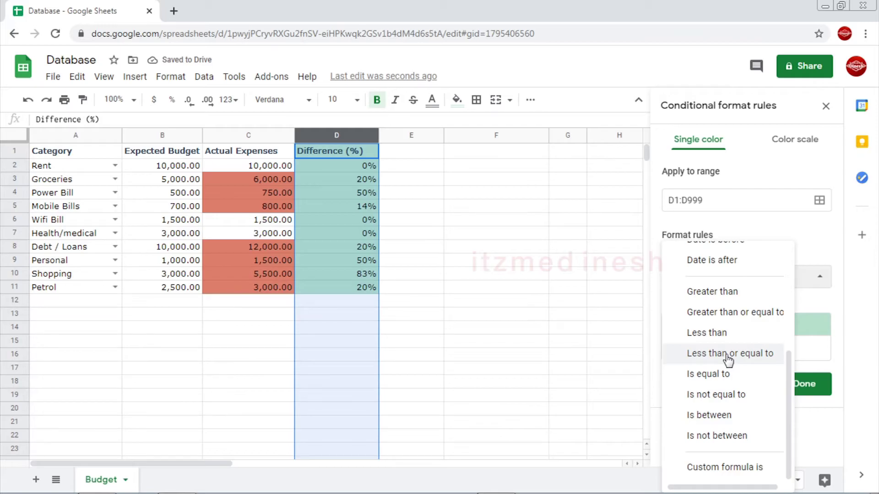
pyautogui.click(716, 418)
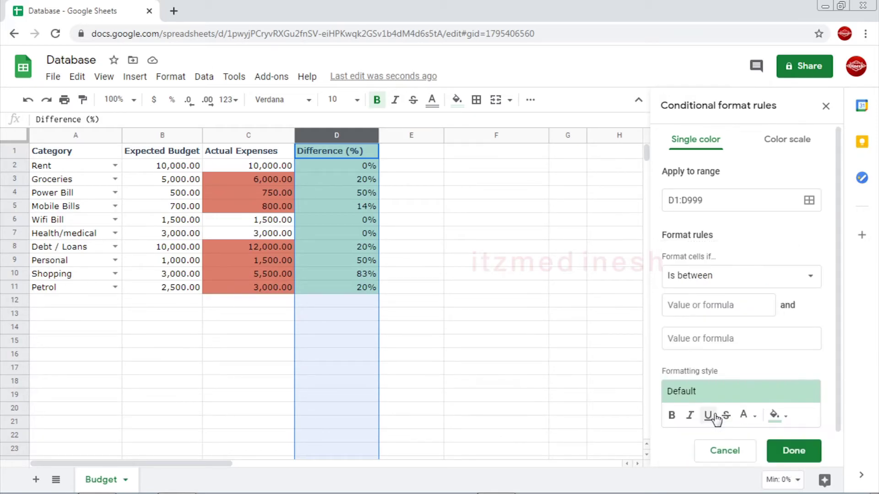
# - Set the bounds to 0% and 20% and save the green rule
pyautogui.click(695, 312)
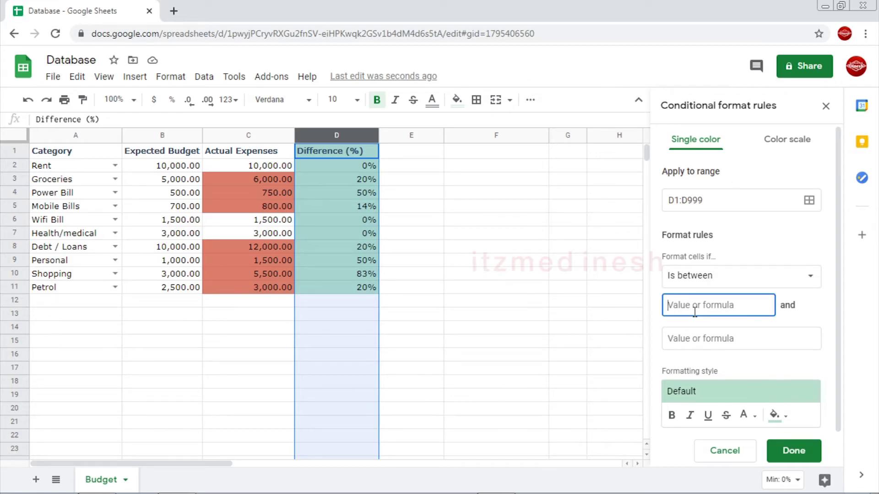
pyautogui.write('0')
pyautogui.click(694, 343)
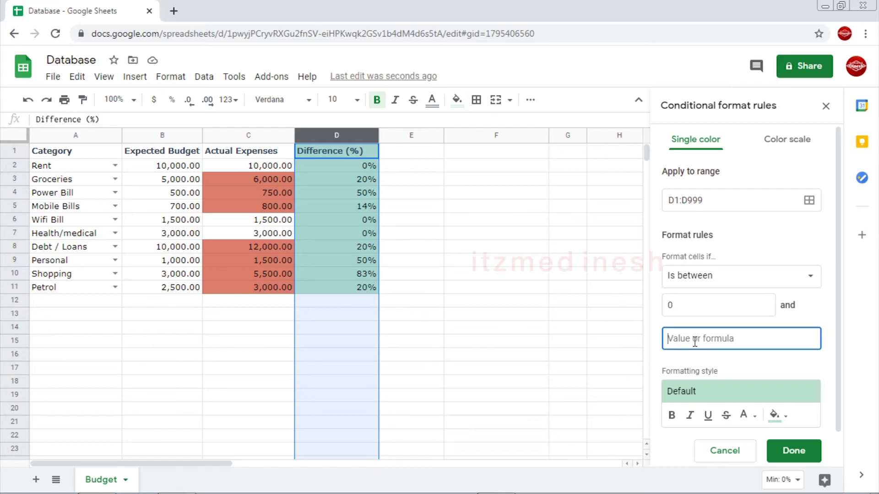
pyautogui.write('50')
pyautogui.click(687, 303)
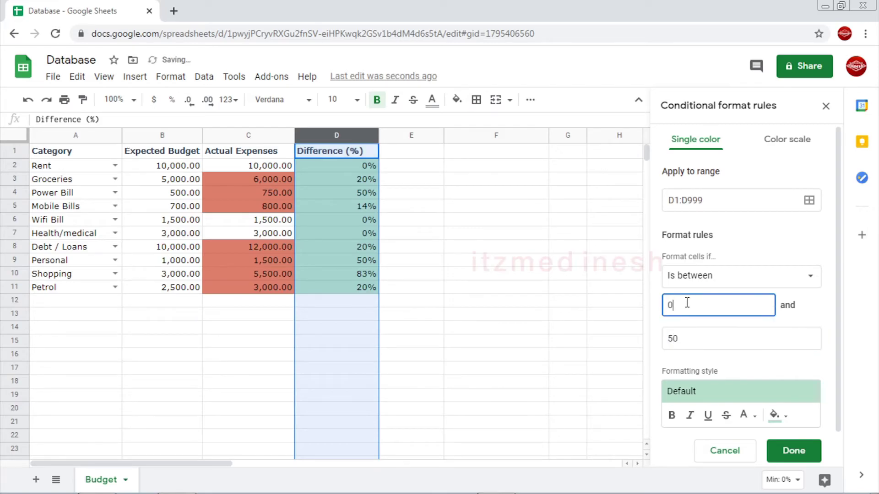
pyautogui.write('%')
pyautogui.click(692, 340)
pyautogui.write('%')
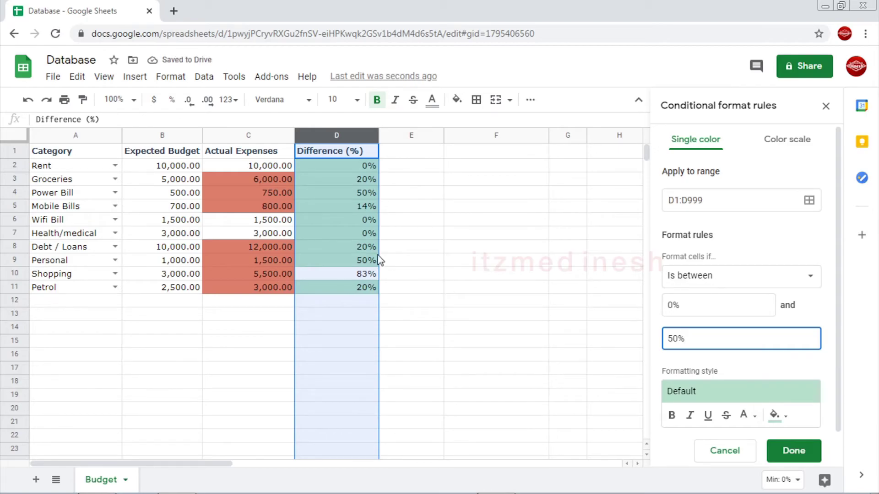
pyautogui.click(672, 339)
pyautogui.press('BackSpace')
pyautogui.write('2')
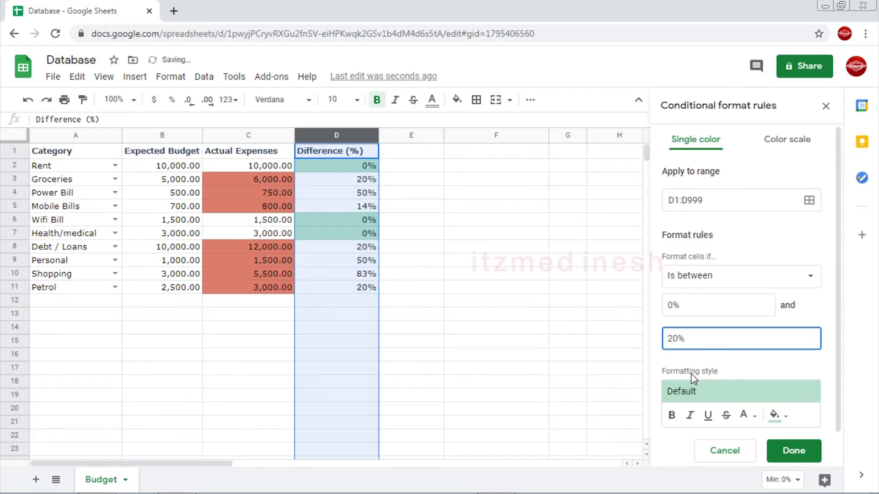
pyautogui.click(788, 450)
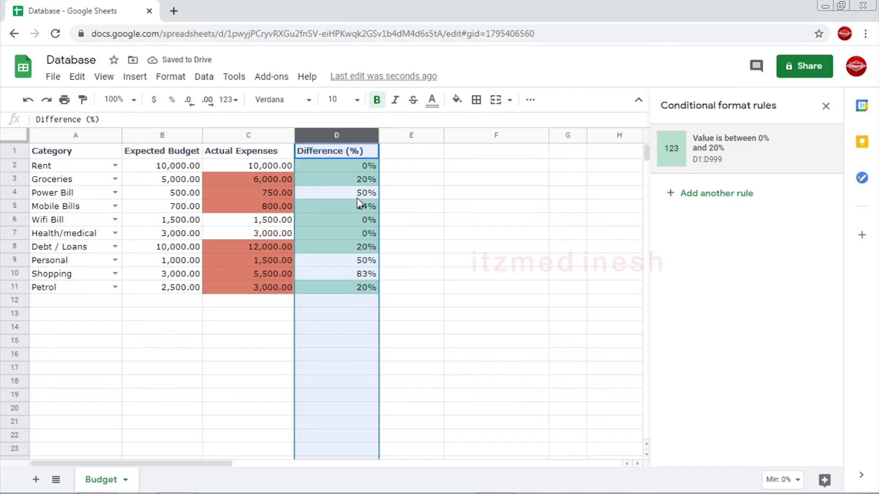
pyautogui.click(474, 166)
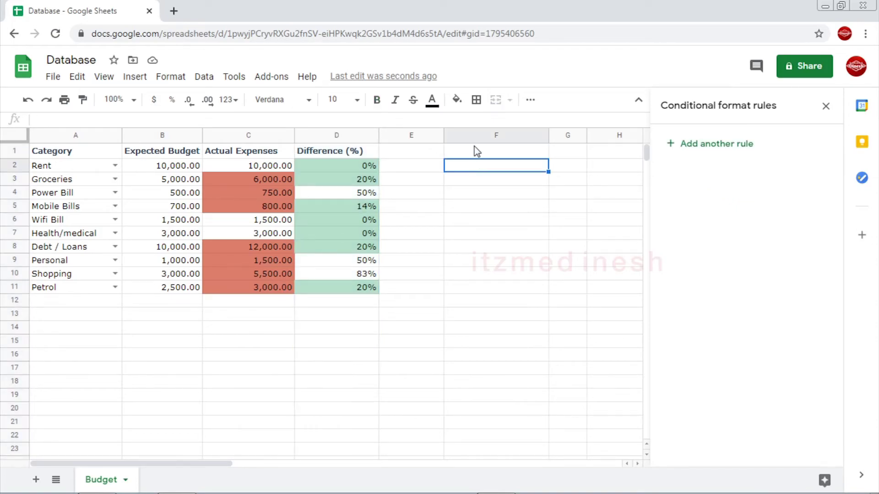
# - Delete the 'Value is between 0% and 20%' rule from Difference (%) and begin a fresh rule there
pyautogui.click(500, 154)
pyautogui.click(492, 170)
pyautogui.click(334, 135)
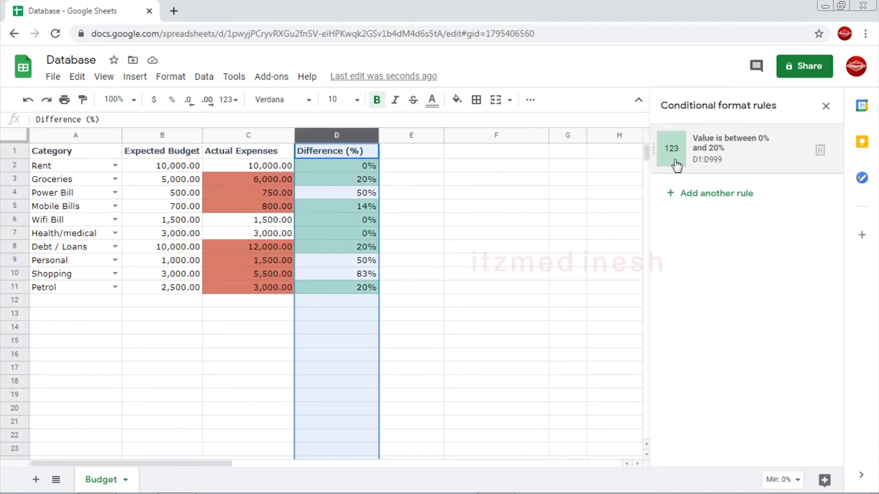
pyautogui.click(820, 150)
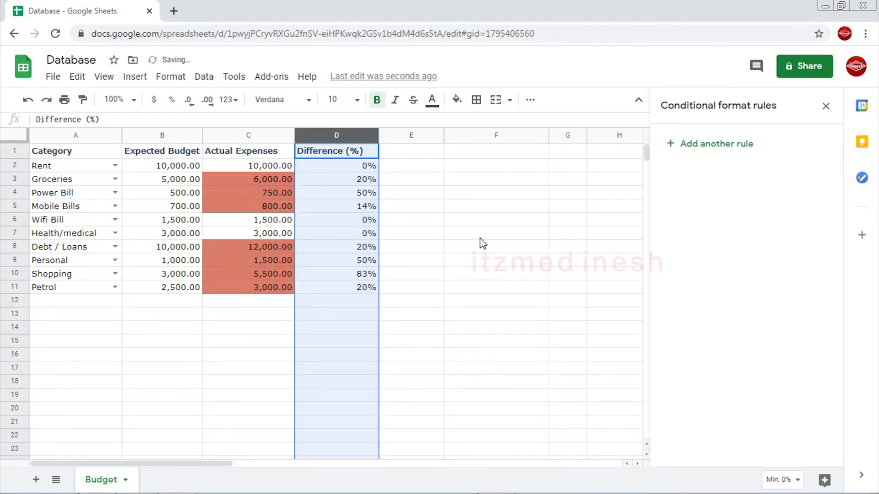
pyautogui.click(476, 221)
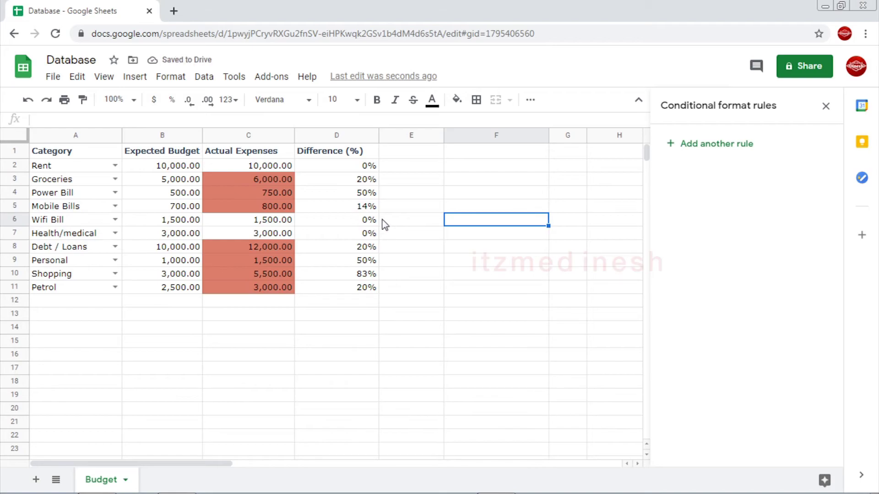
pyautogui.click(338, 134)
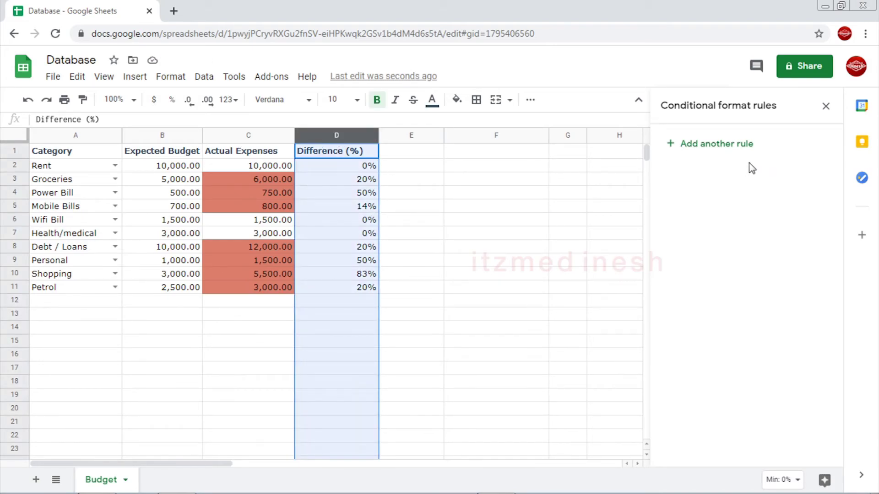
pyautogui.click(722, 145)
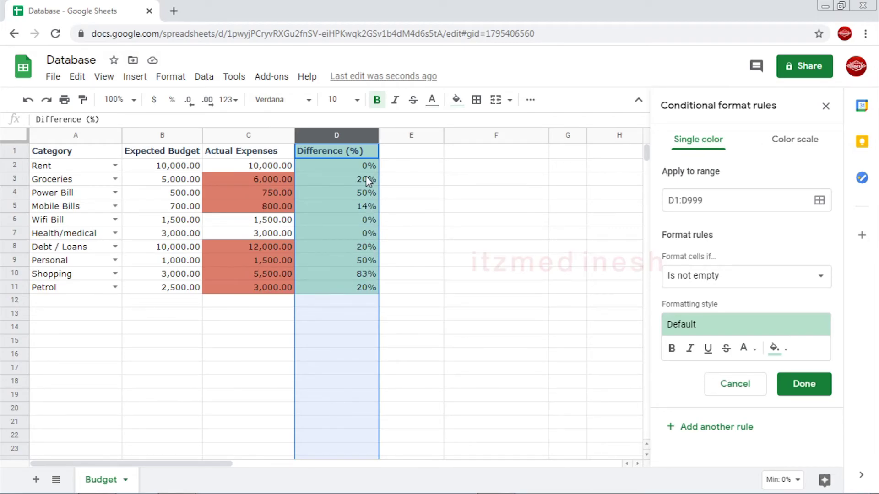
# - Switch the new D1:D999 rule to a Color scale
pyautogui.click(792, 145)
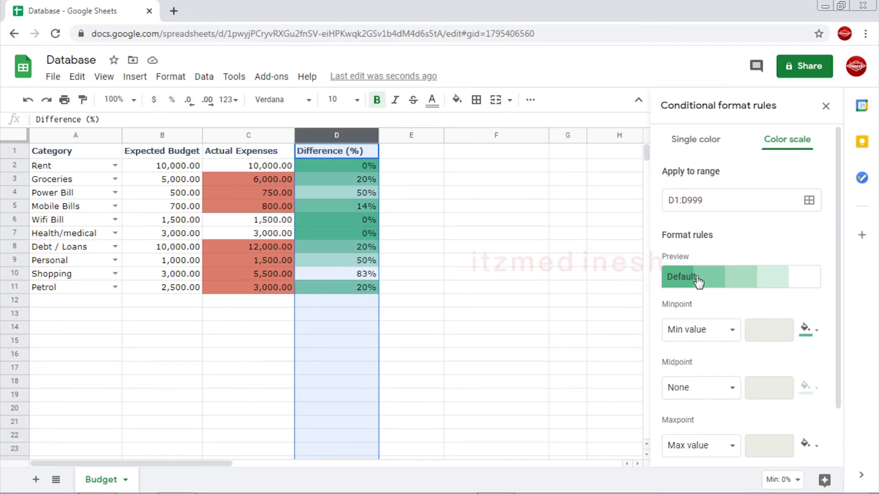
# - Apply a colour-scale preset, then set the minpoint to Percent 0 in blue
pyautogui.click(682, 280)
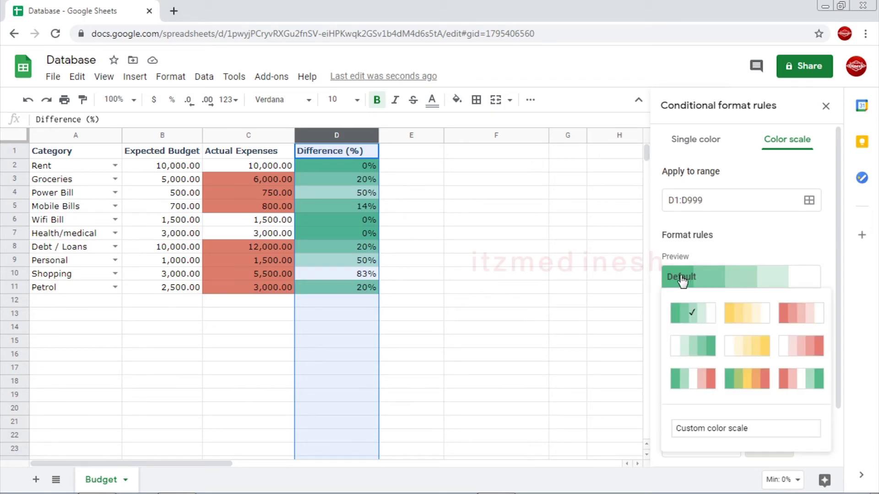
pyautogui.click(737, 311)
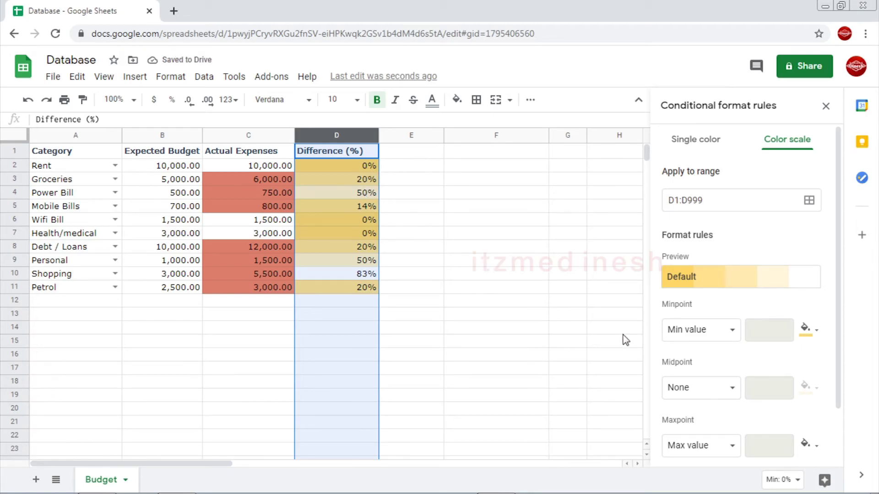
pyautogui.click(702, 334)
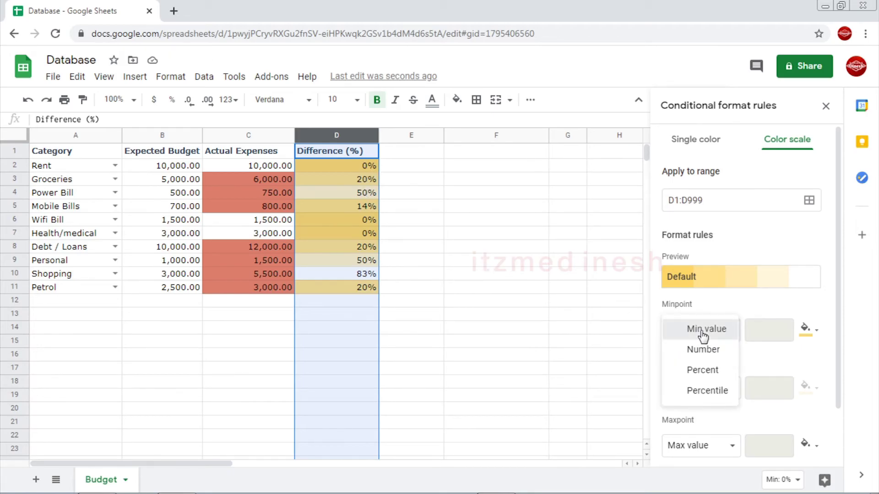
pyautogui.click(702, 332)
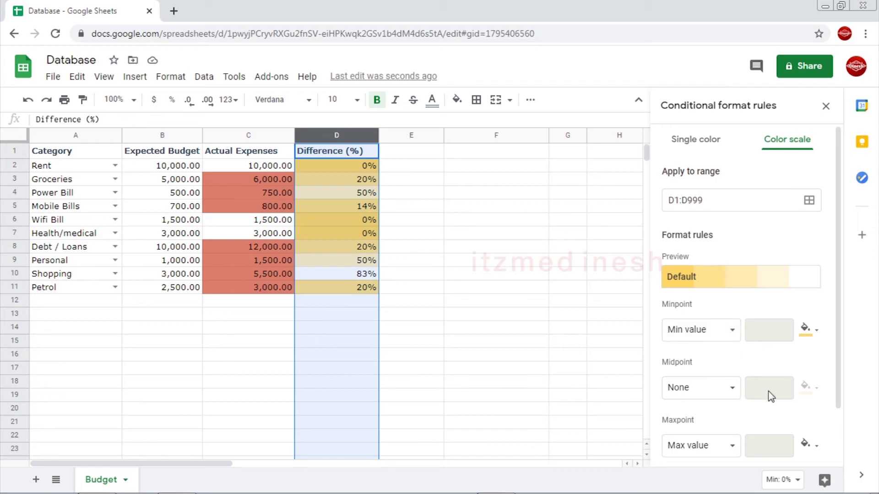
pyautogui.click(731, 393)
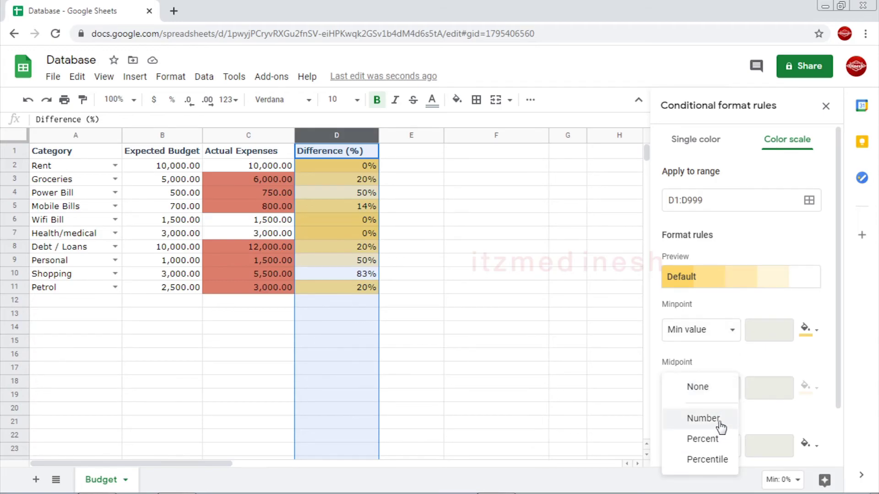
pyautogui.click(700, 330)
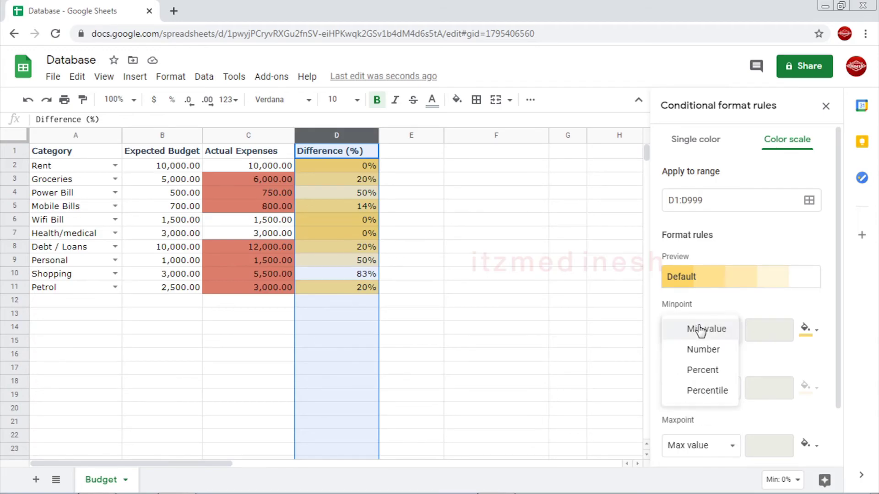
pyautogui.click(706, 370)
pyautogui.click(768, 331)
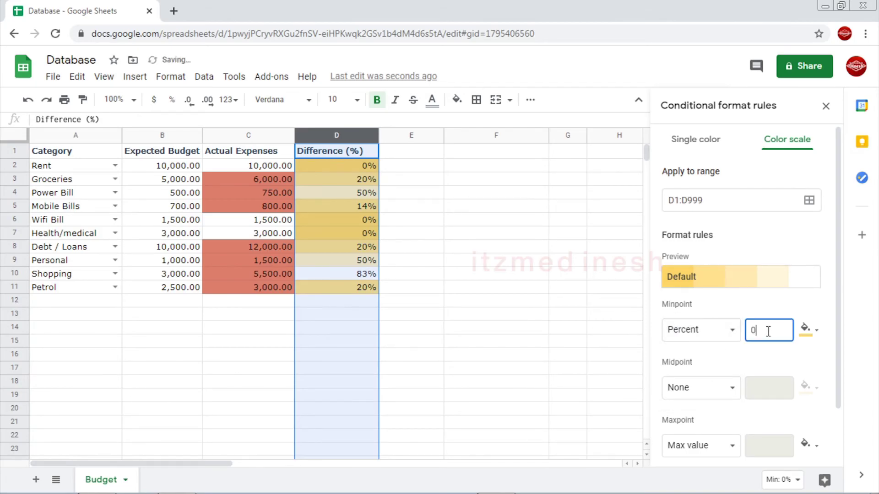
pyautogui.click(807, 330)
pyautogui.click(764, 221)
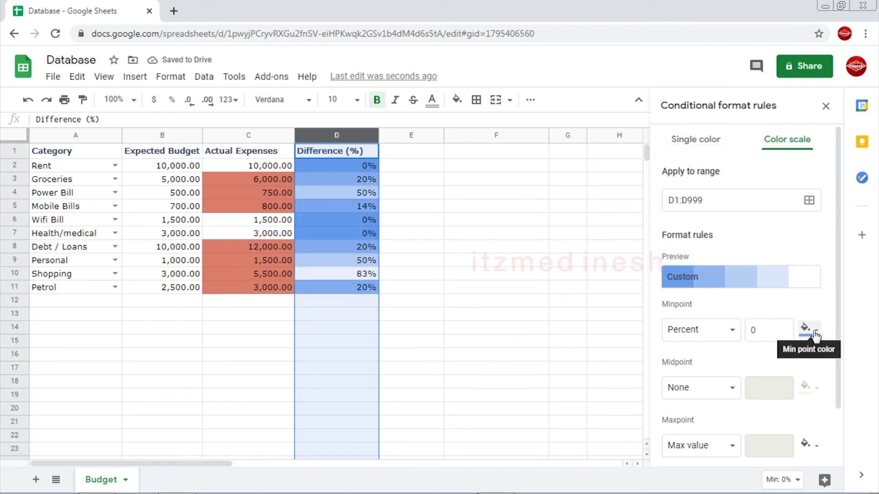
# - Set the midpoint to Percent 50 in light cyan-grey and save the scale
pyautogui.click(740, 280)
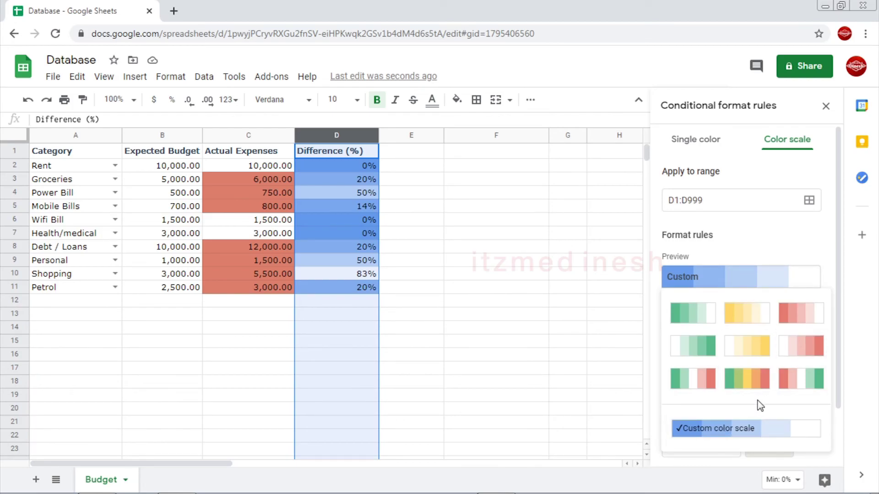
pyautogui.click(742, 241)
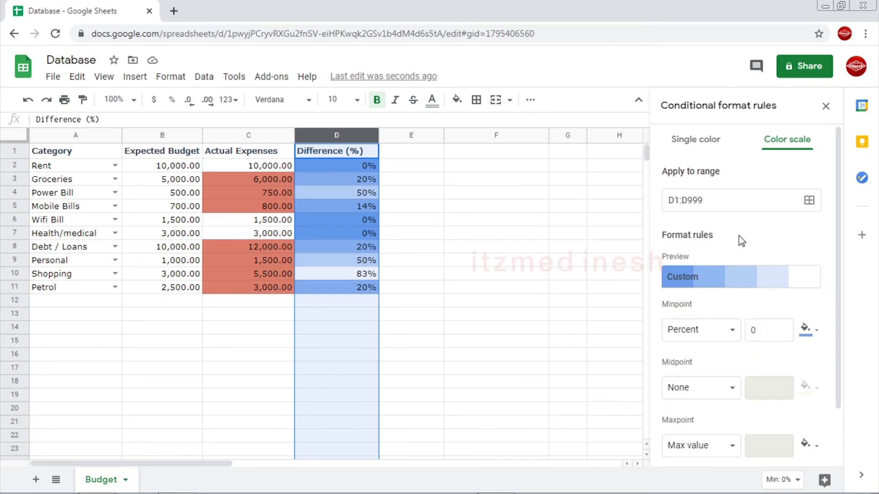
pyautogui.scroll(-2, 705, 397)
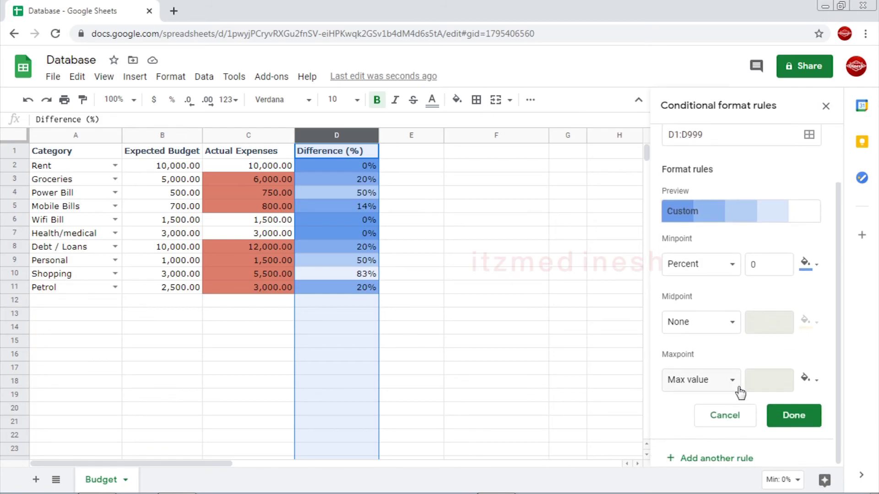
pyautogui.click(731, 326)
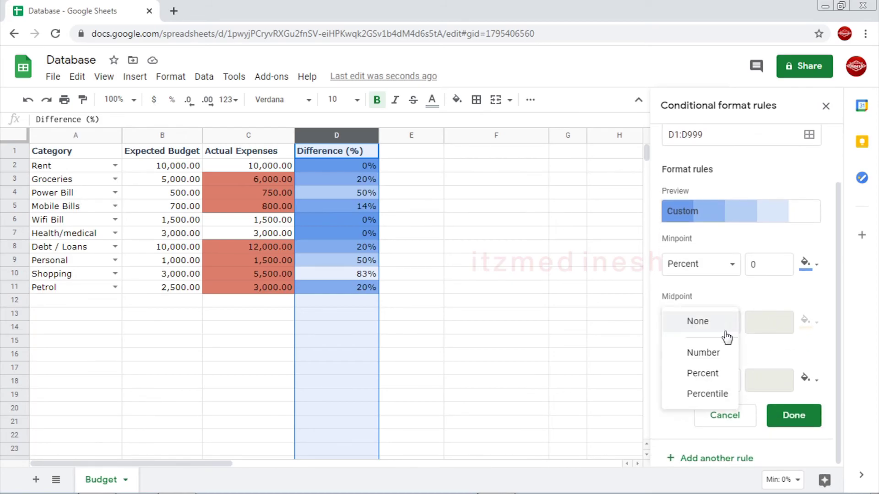
pyautogui.click(715, 375)
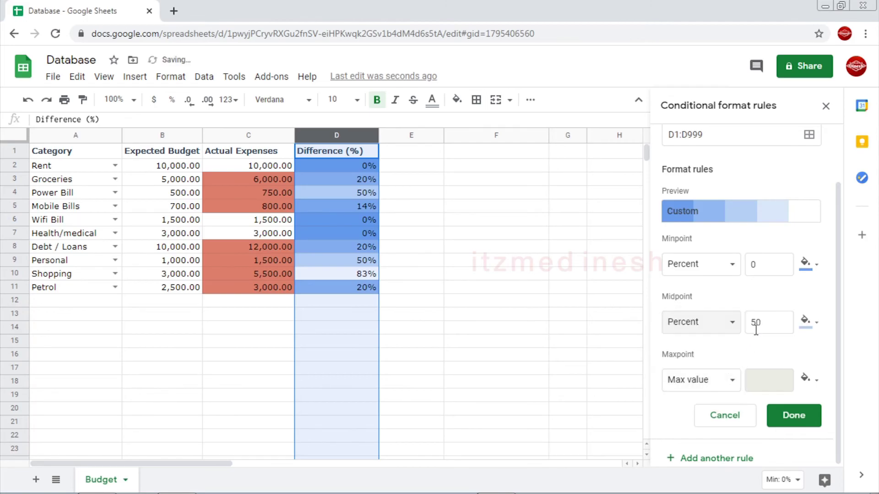
pyautogui.click(805, 322)
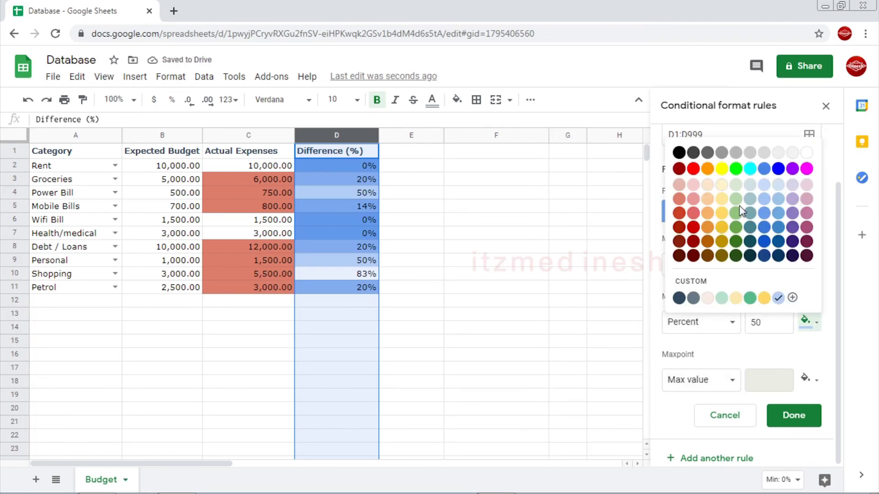
pyautogui.click(750, 185)
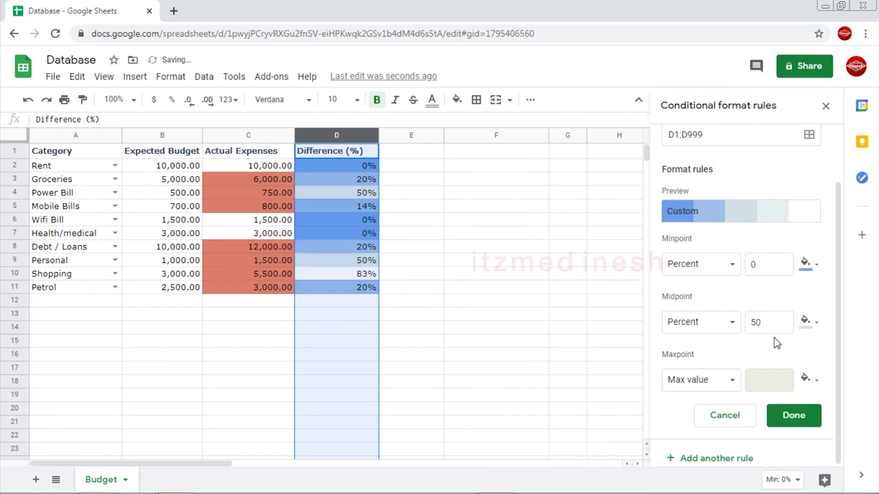
pyautogui.click(794, 416)
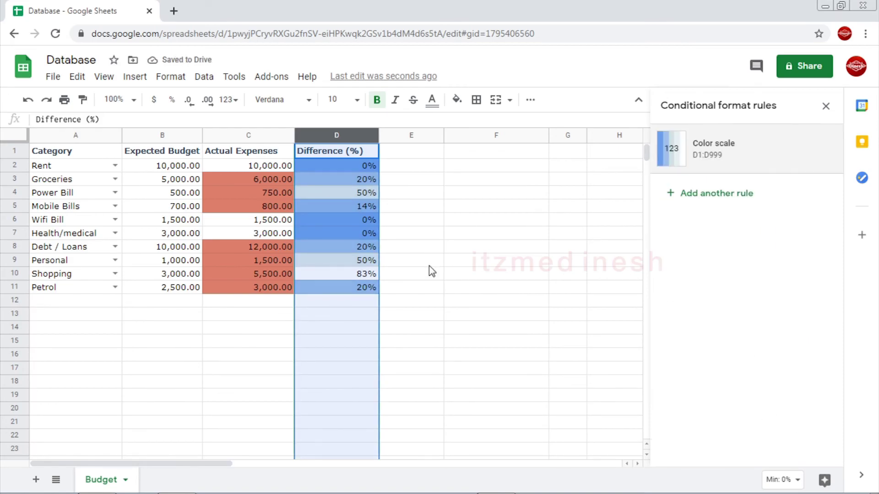
# - Select columns A to D to list the red C2:C999 rule and blue D1:D999 scale
pyautogui.click(400, 278)
pyautogui.click(337, 135)
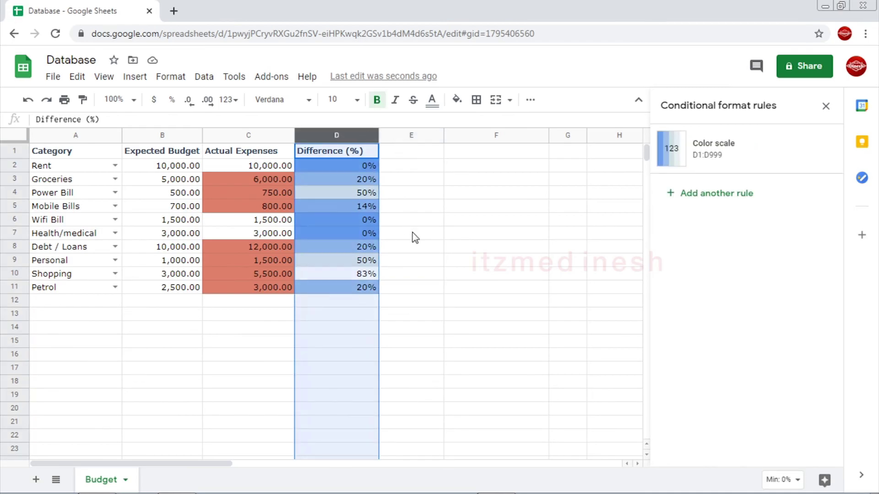
pyautogui.click(418, 268)
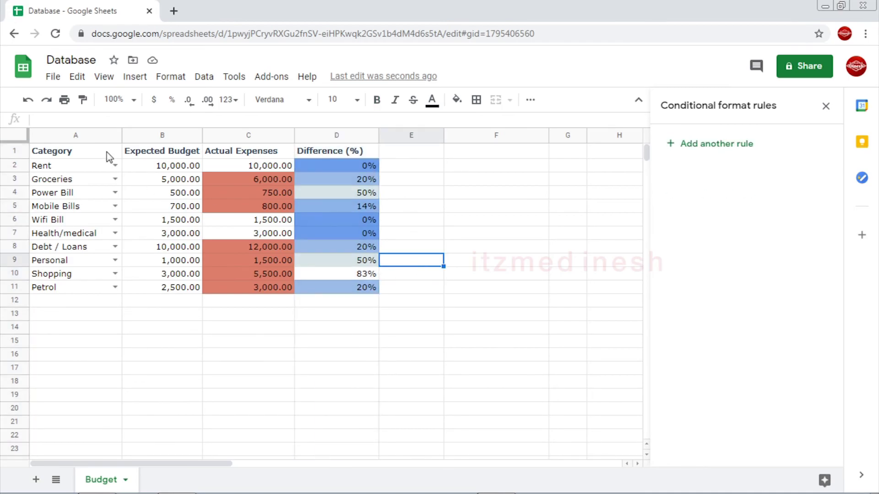
pyautogui.moveTo(84, 133); pyautogui.dragTo(324, 136)
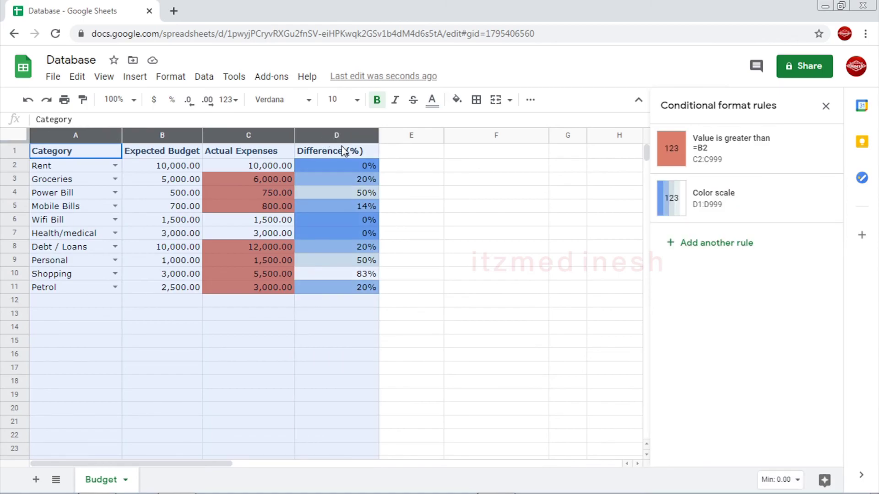